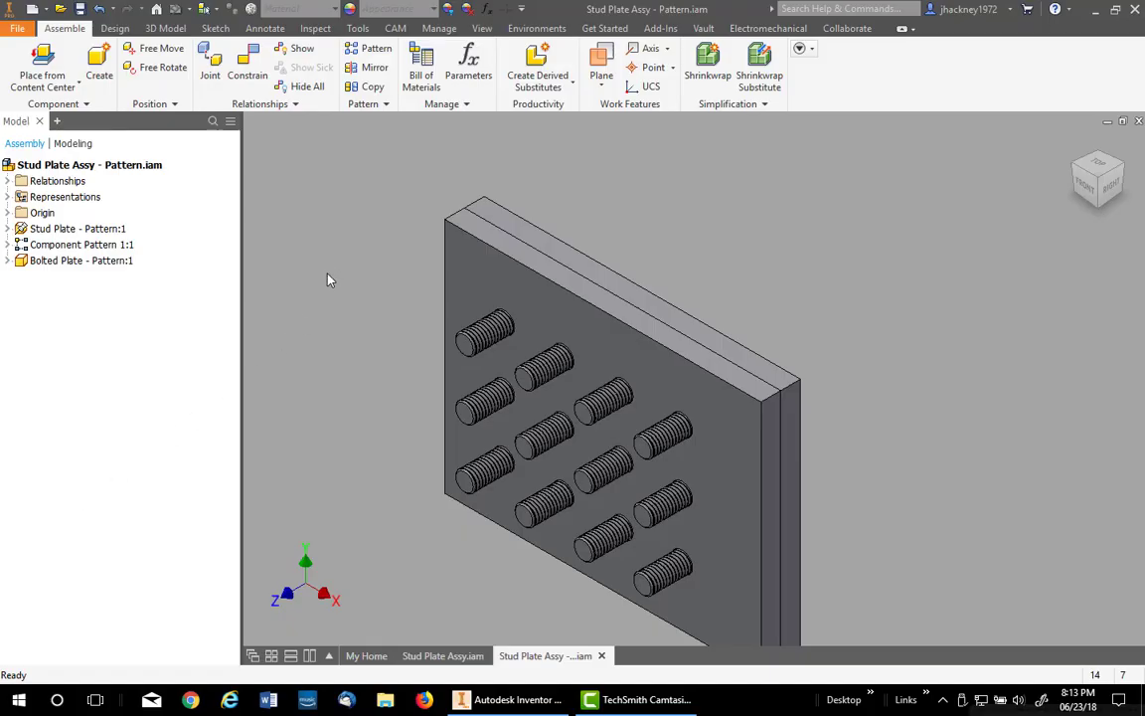
Compare the stud arrangement in Stud Plate Assy with the one in Stud Plate Assy - Pattern.
mouse_move(363, 345)
middle_mouse_down()
mouse_move(350, 299)
mouse_move(361, 340)
middle_mouse_up()
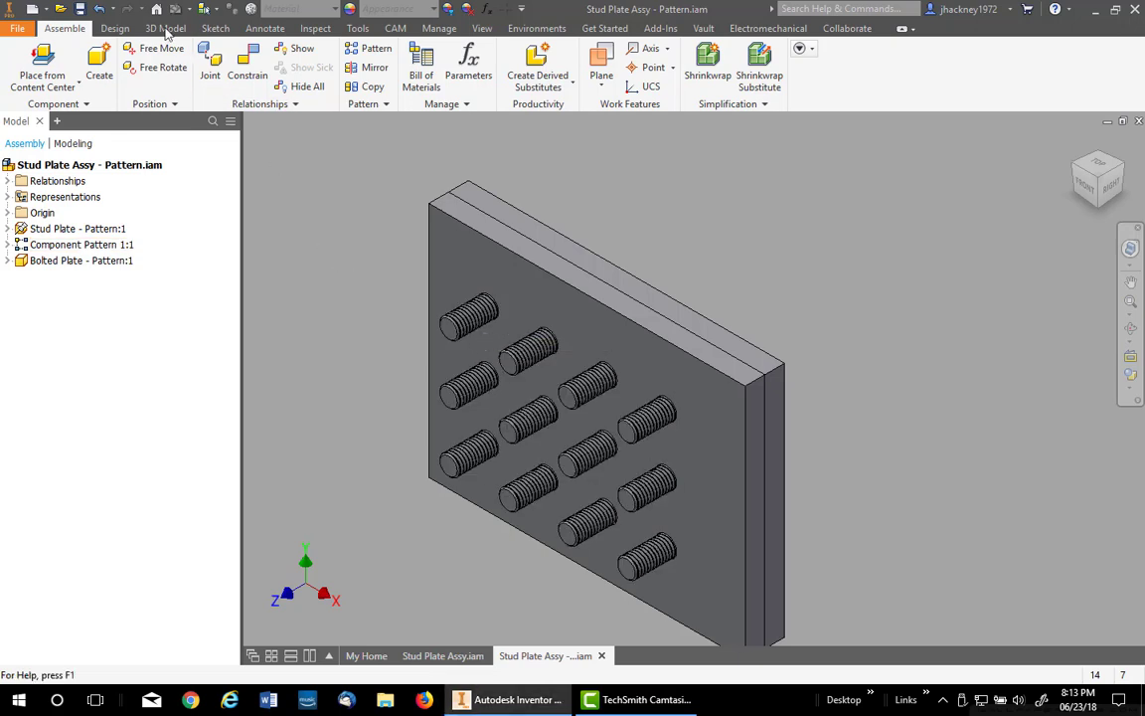
left_click(115, 29)
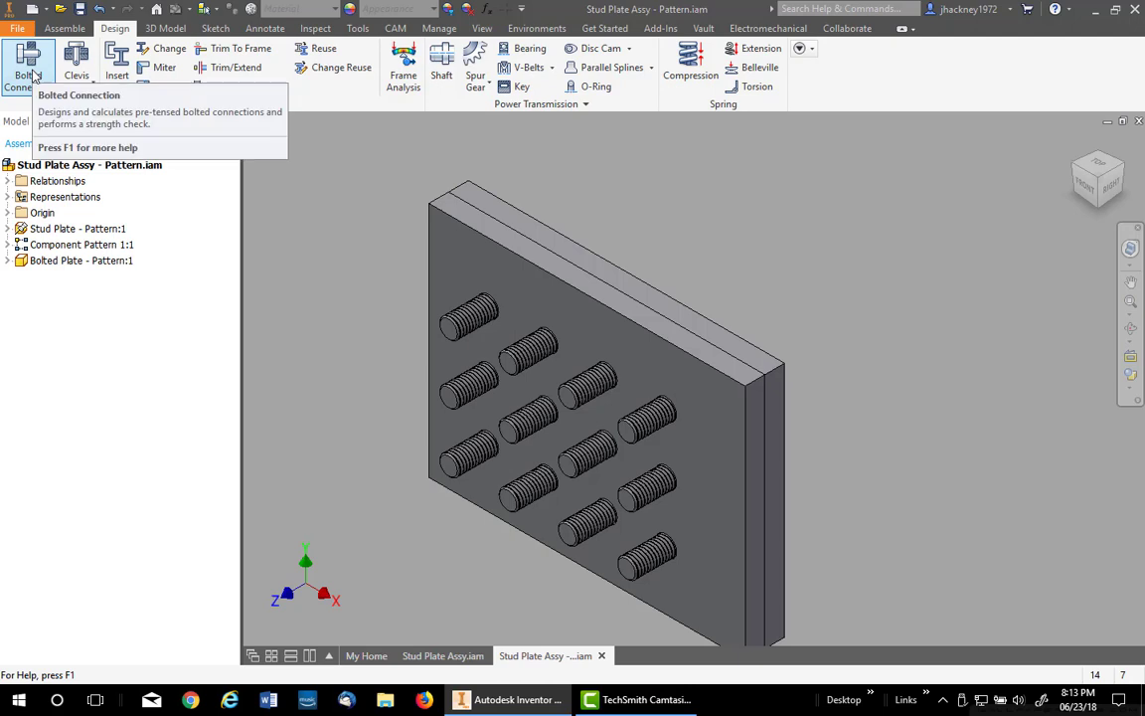
left_click(28, 69)
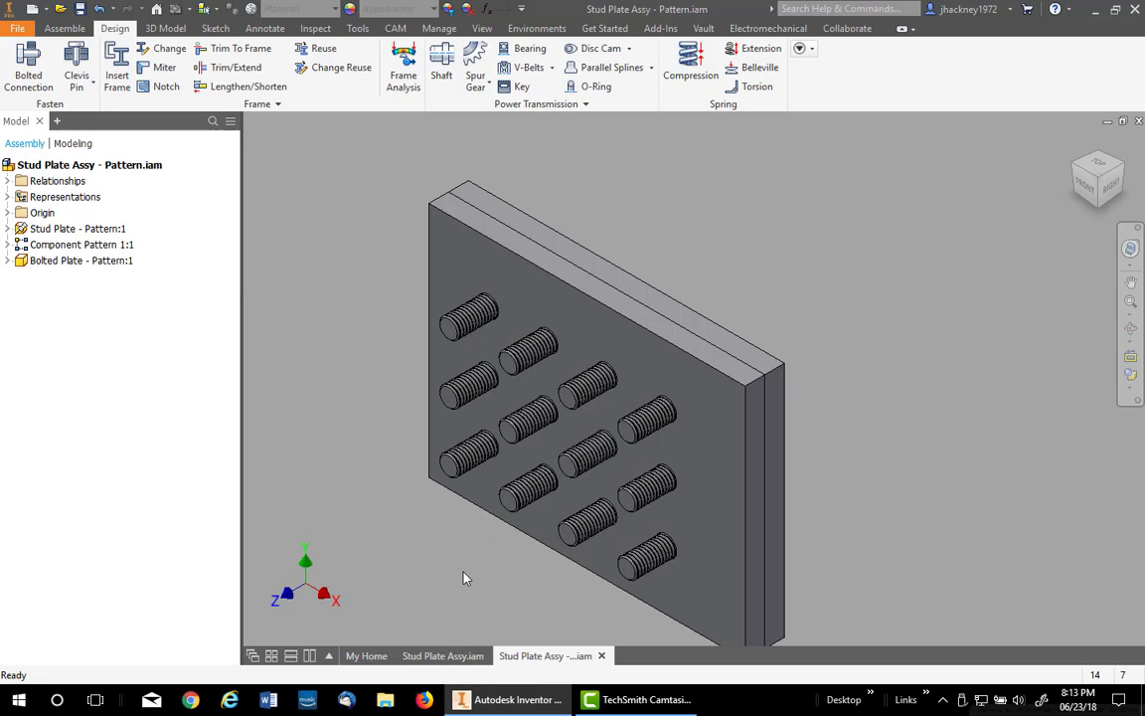
left_click(465, 658)
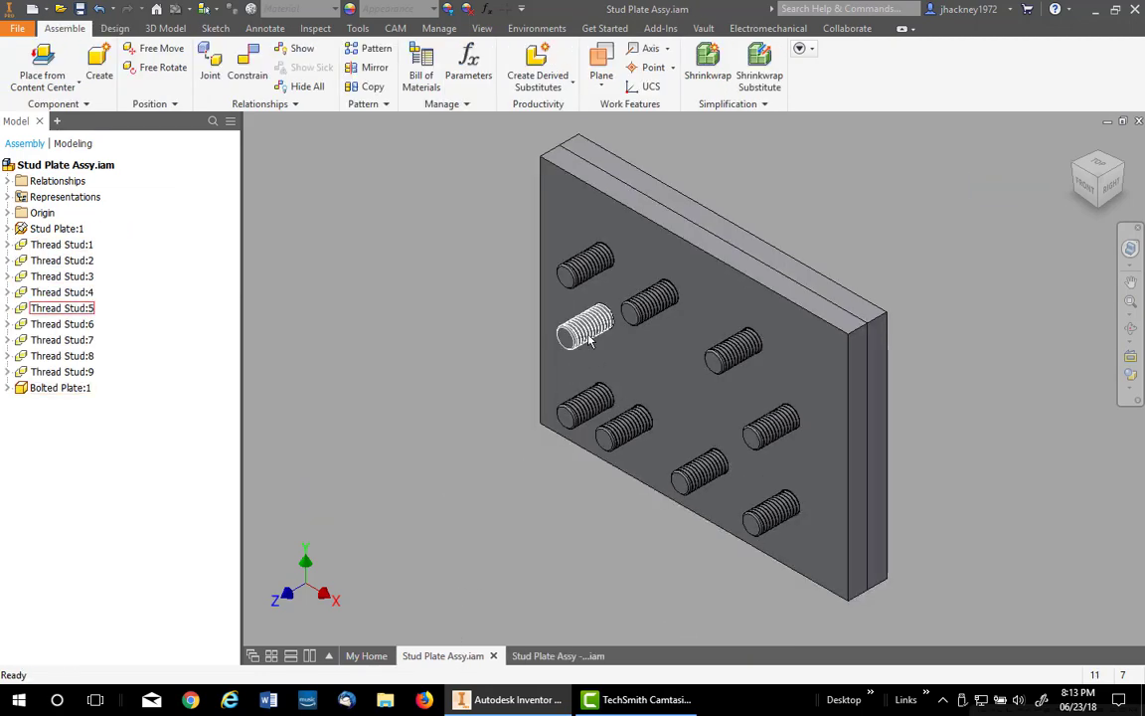
left_click(555, 656)
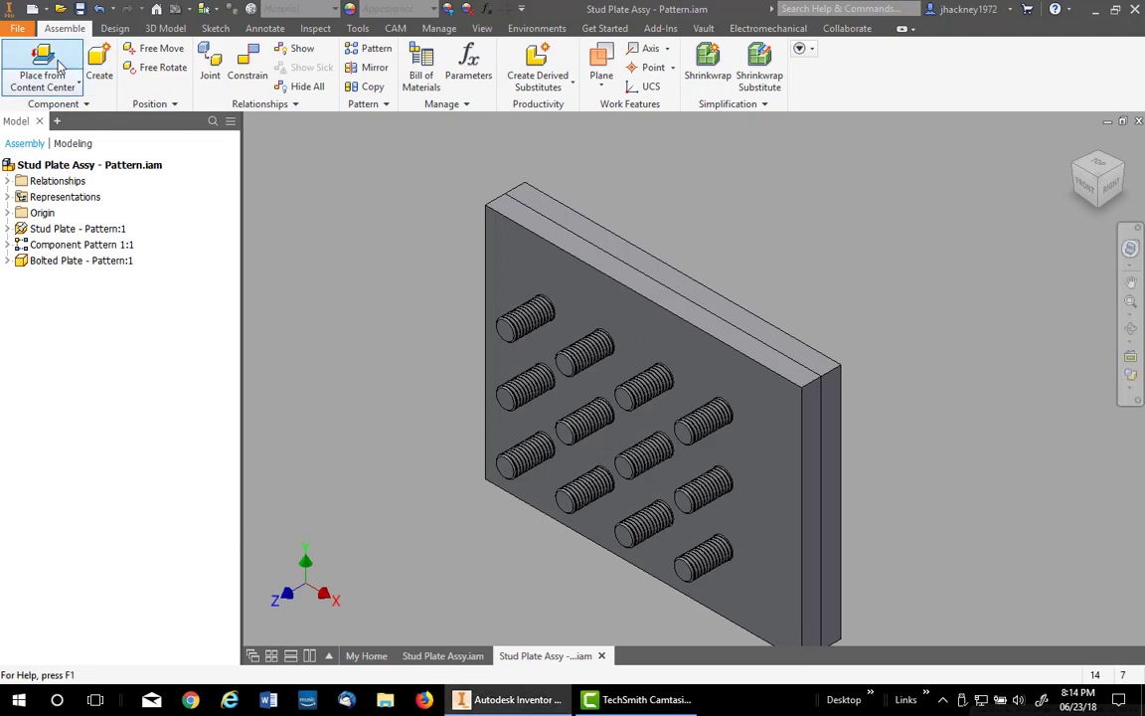
Choose Helical Spring Lock Washers from the Content Center's spring washers, with AutoDrop enabled.
left_click(59, 66)
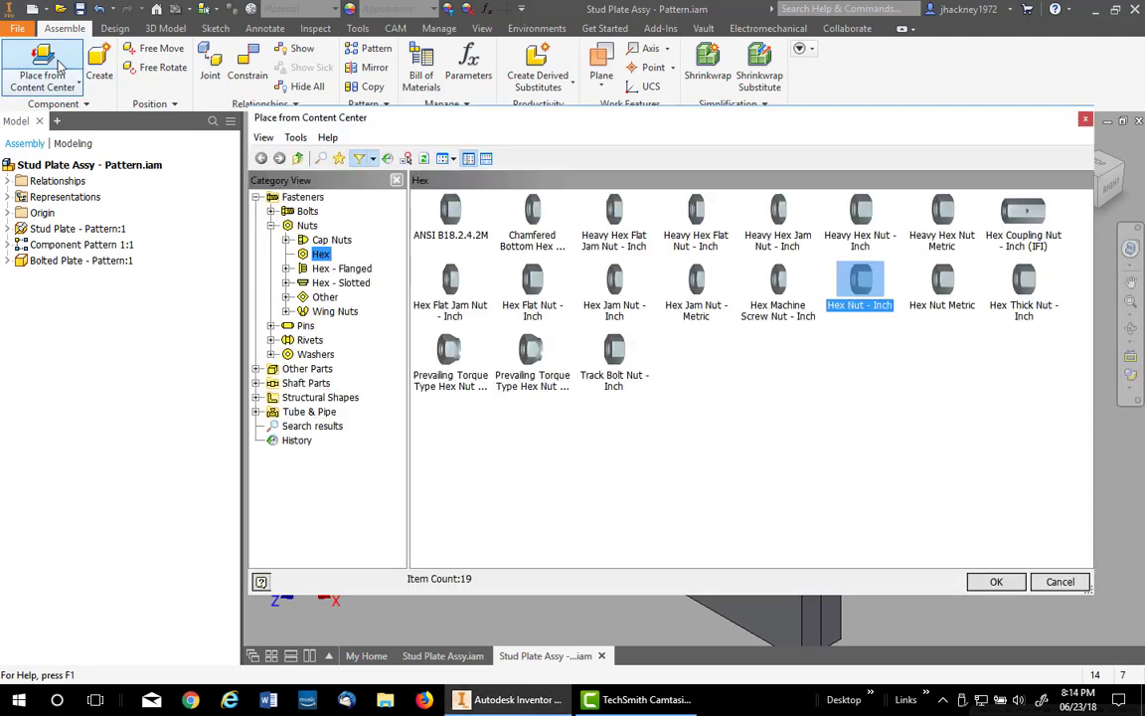
left_click(406, 160)
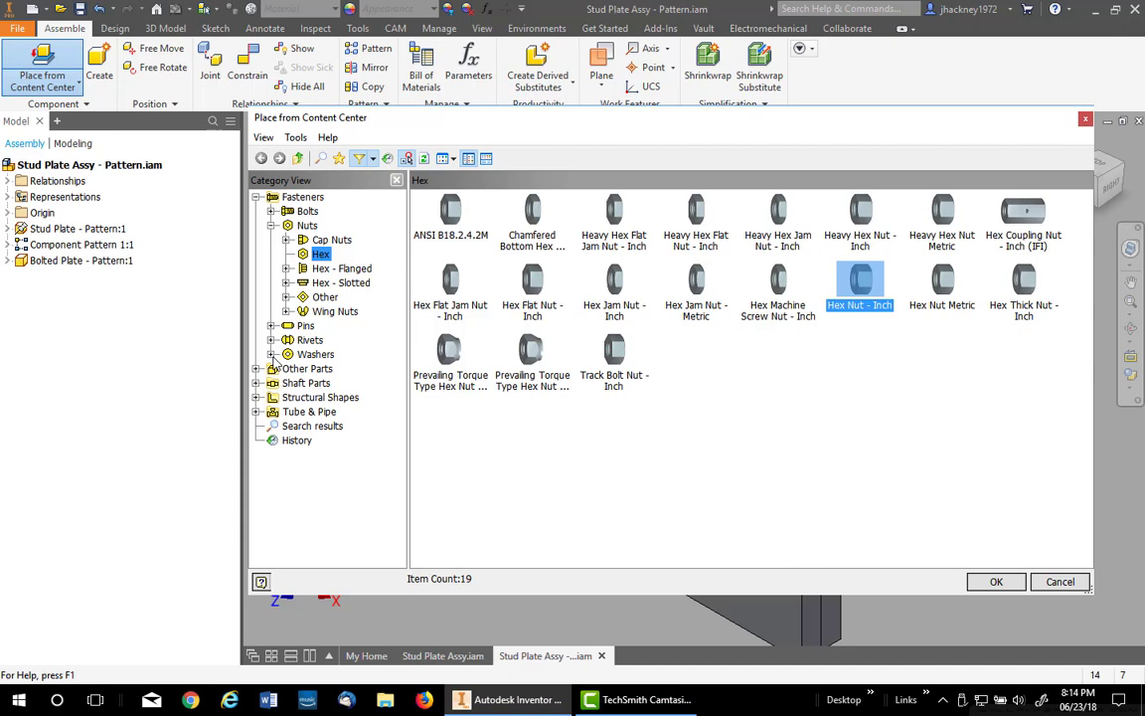
left_click(308, 353)
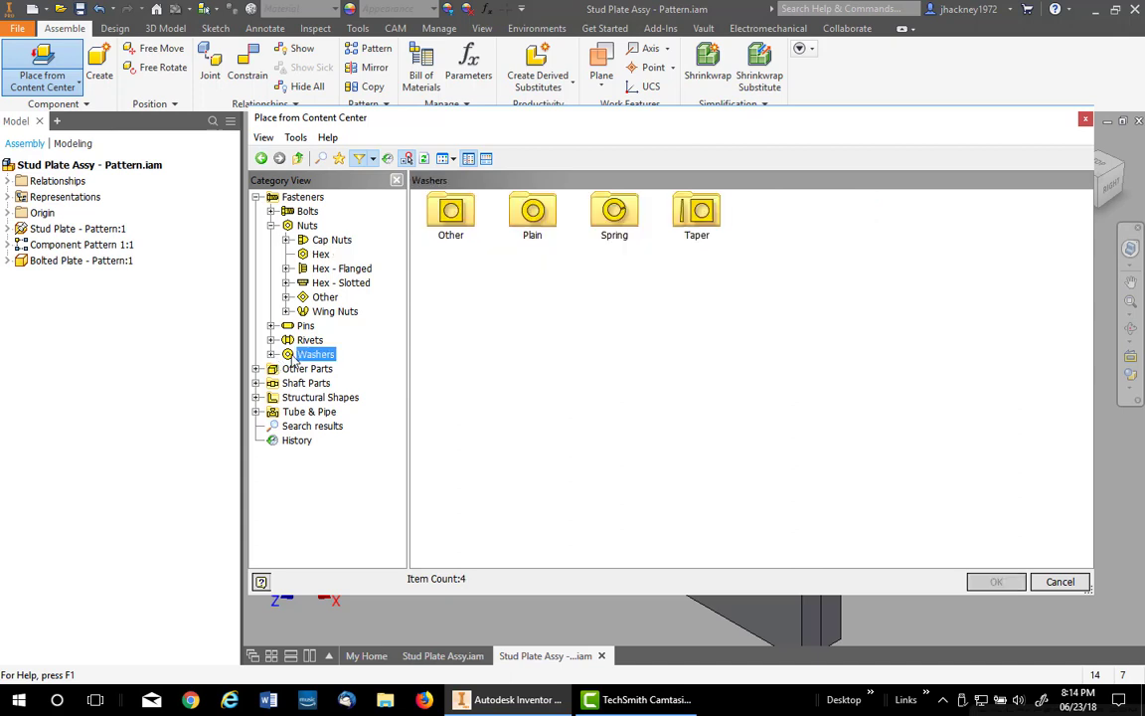
double_click(613, 219)
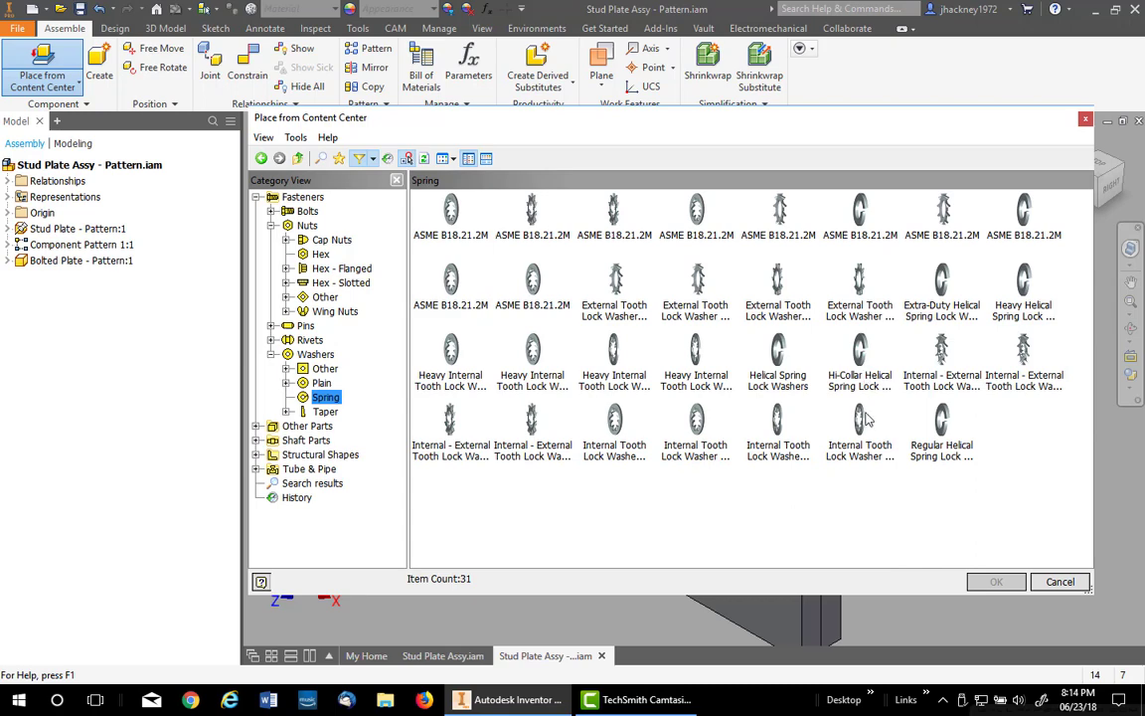
double_click(779, 360)
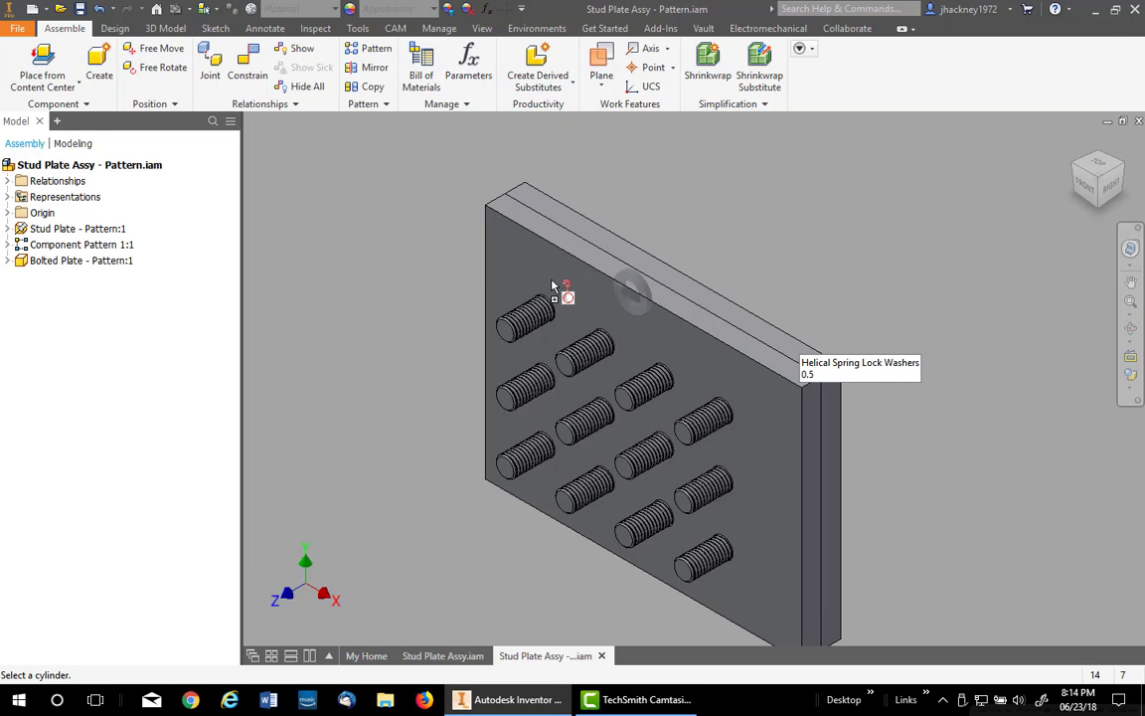
Place the 0.5 helical spring lock washer at the base edge of the upper corner stud, following the pattern to all studs.
scroll(556, 295, "up", 4)
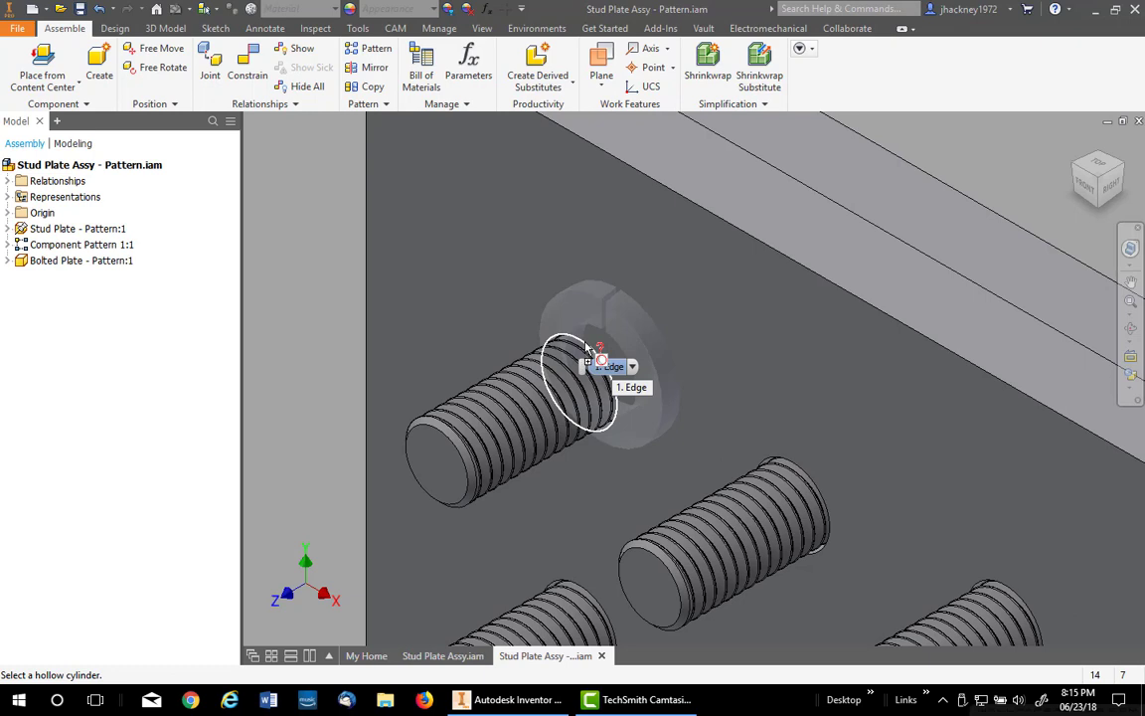
left_click(618, 380)
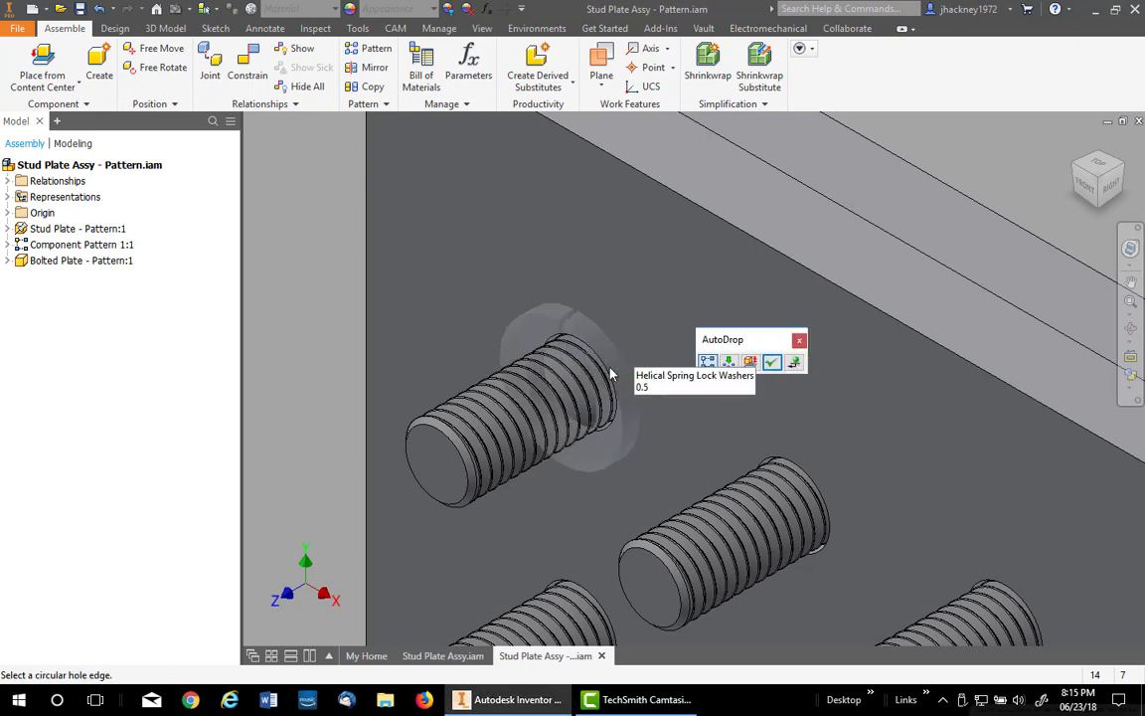
left_click_drag(757, 349, 741, 282)
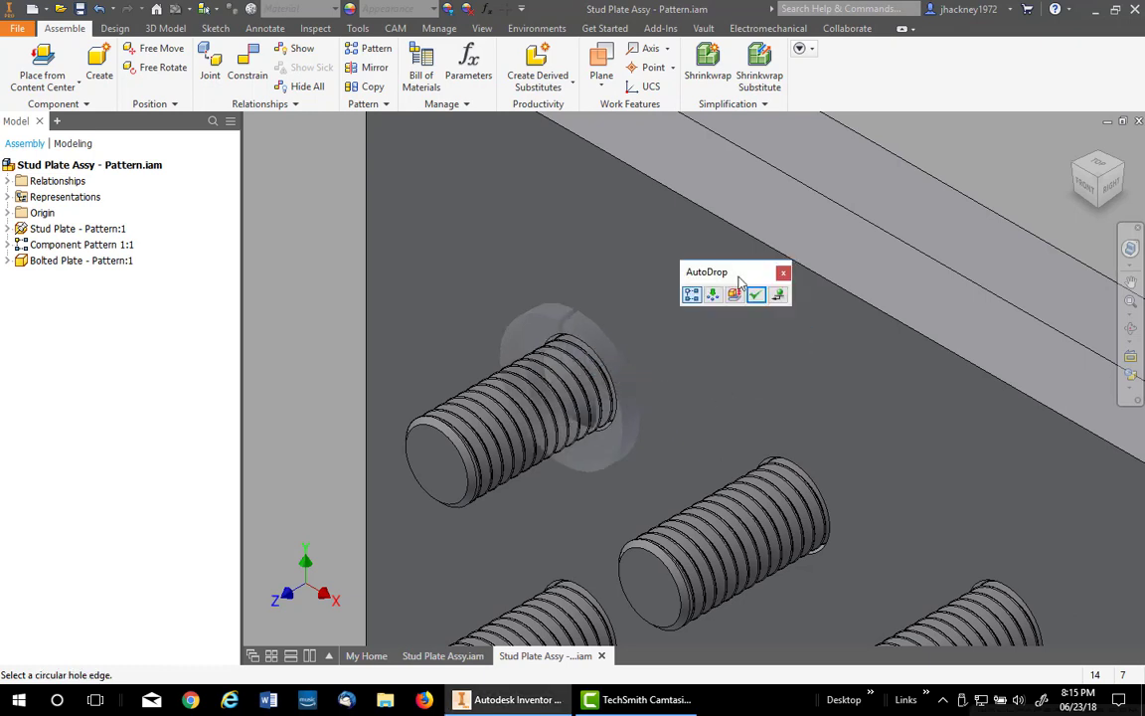
scroll(566, 300, "up", 3)
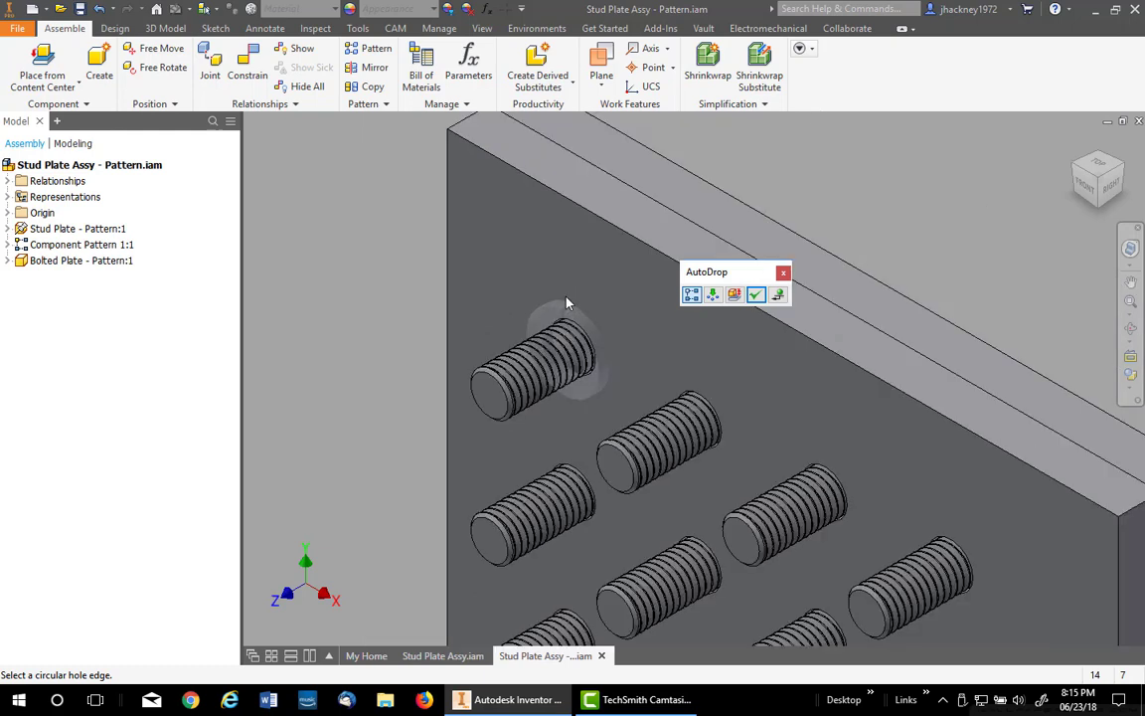
left_click(713, 295)
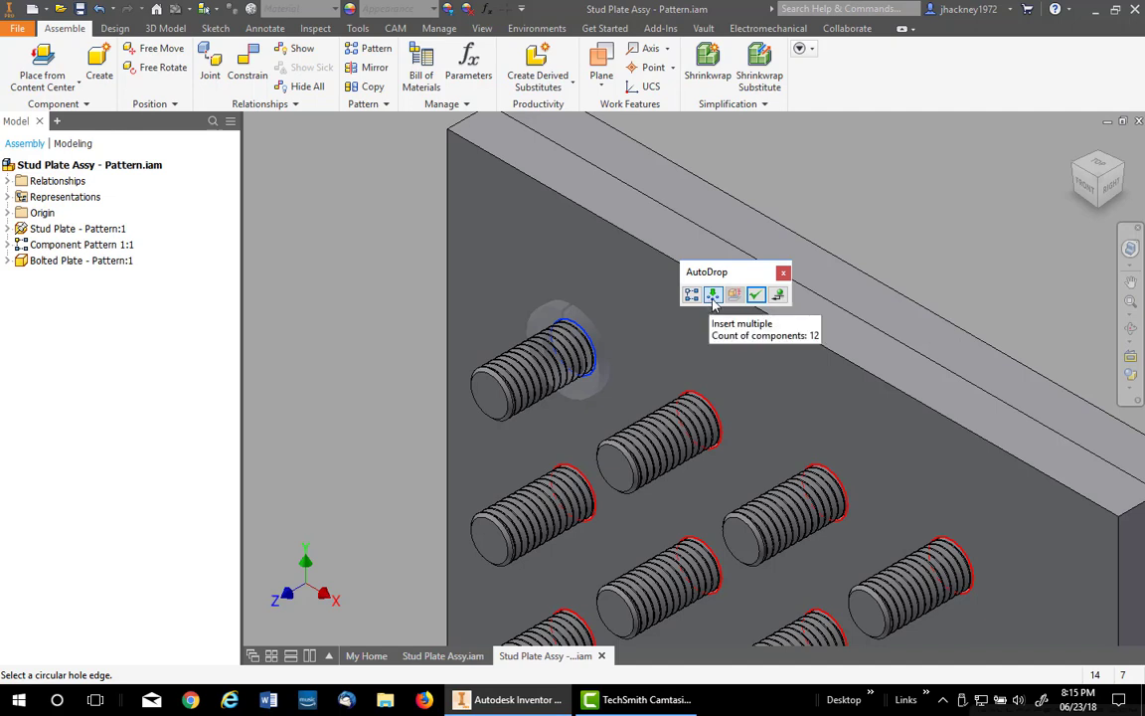
left_click(690, 296)
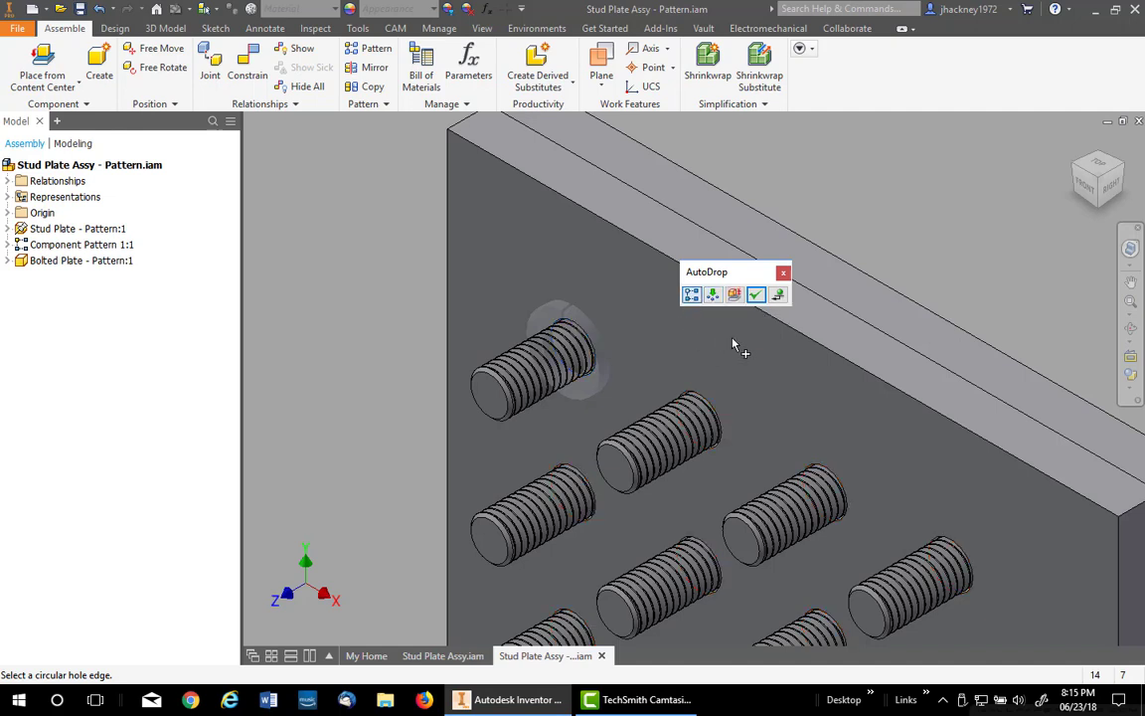
left_click(756, 295)
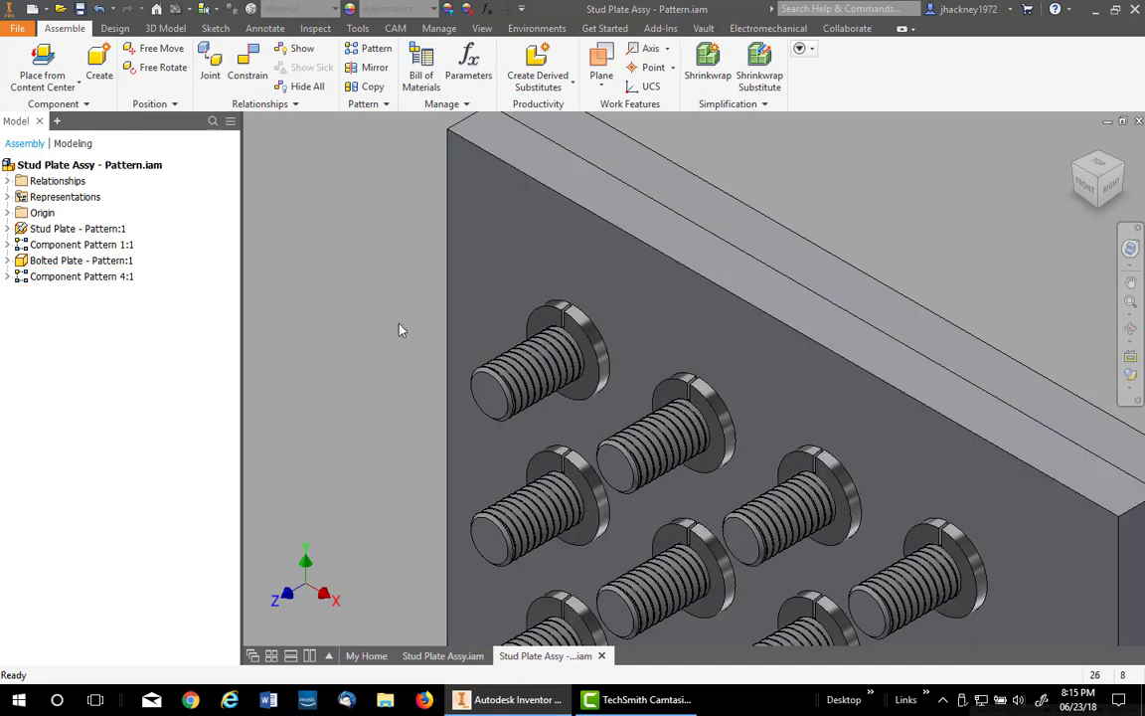
Choose Hex Nut - Inch from the Content Center's hex nuts for AutoDrop placement.
left_click(43, 61)
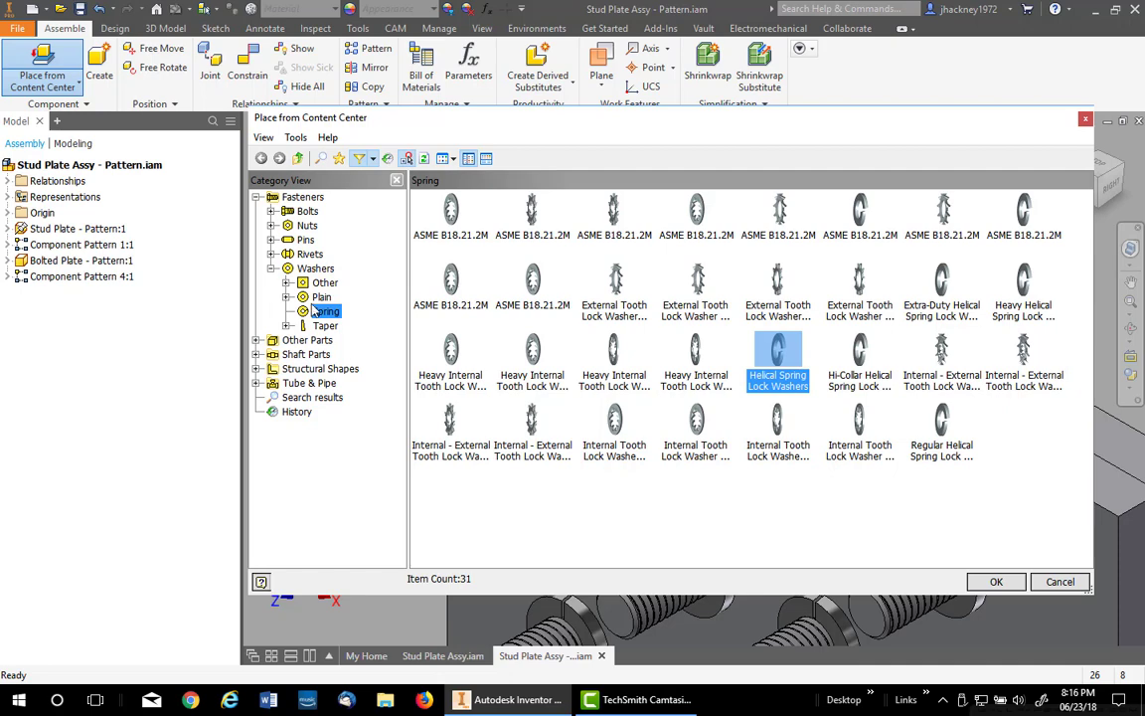
left_click(304, 226)
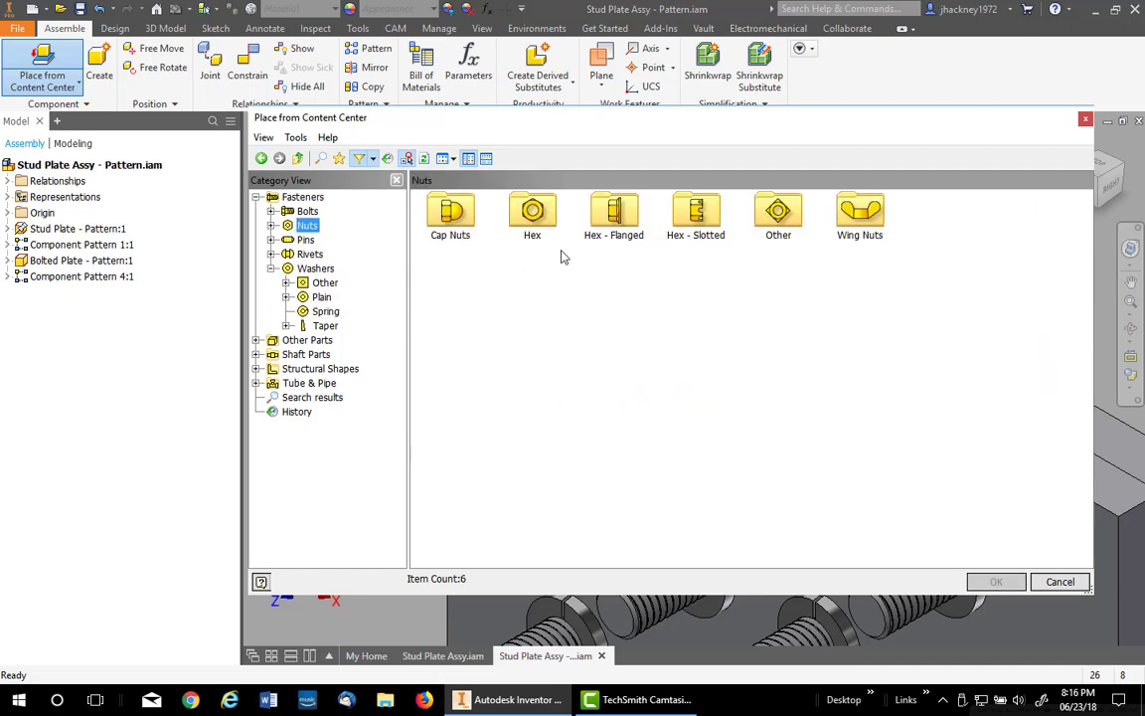
double_click(532, 212)
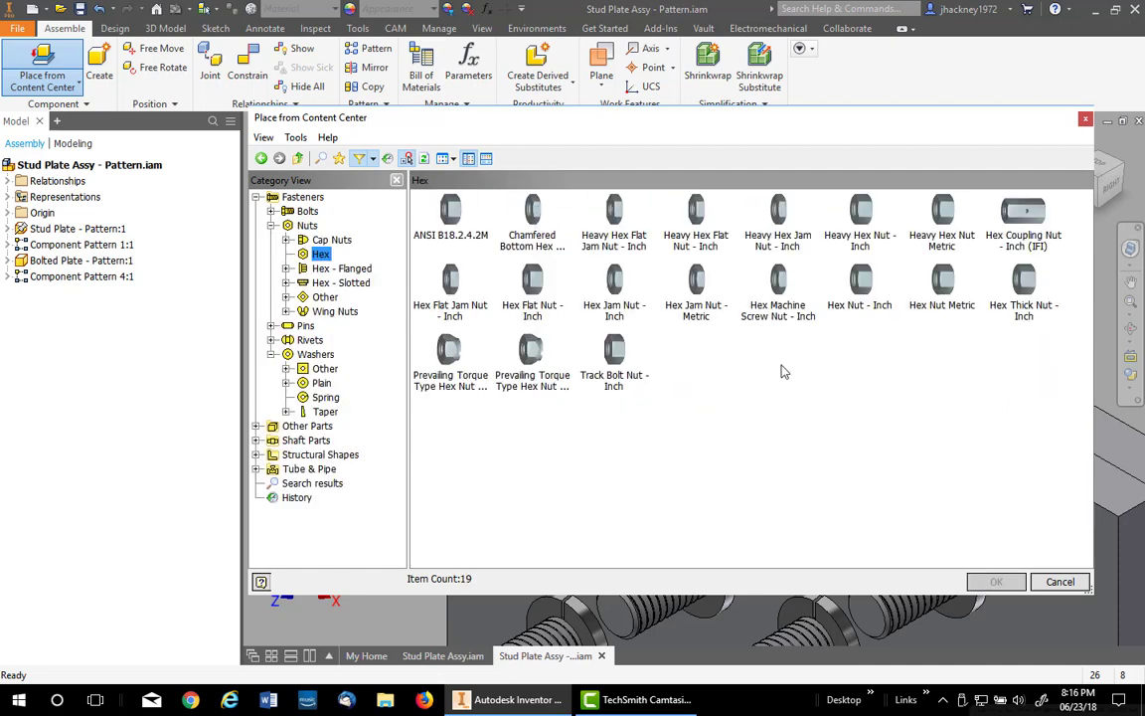
double_click(855, 298)
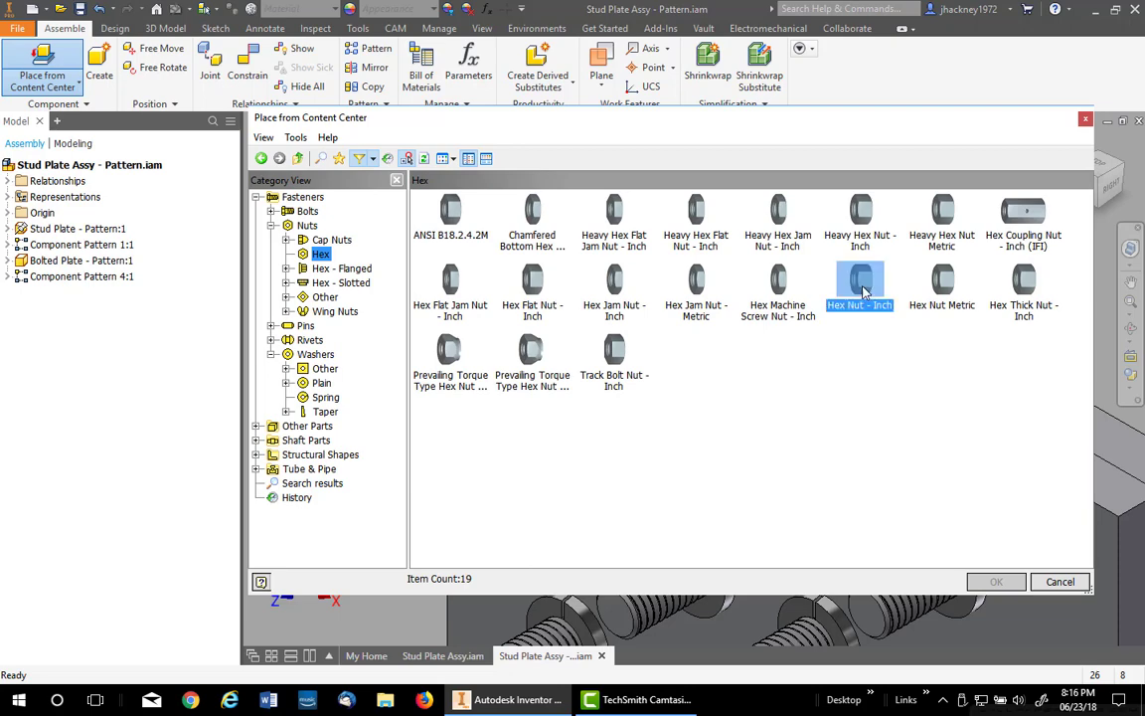
Place the UNC 1/2 - 13 hex nut against the upper corner stud's lock washer, following the pattern to all studs.
scroll(688, 321, "up", 5)
middle_click_drag(639, 340, 757, 332)
key("F4")
middle_click_drag(793, 389, 823, 397, "shift")
scroll(585, 337, "up", 6)
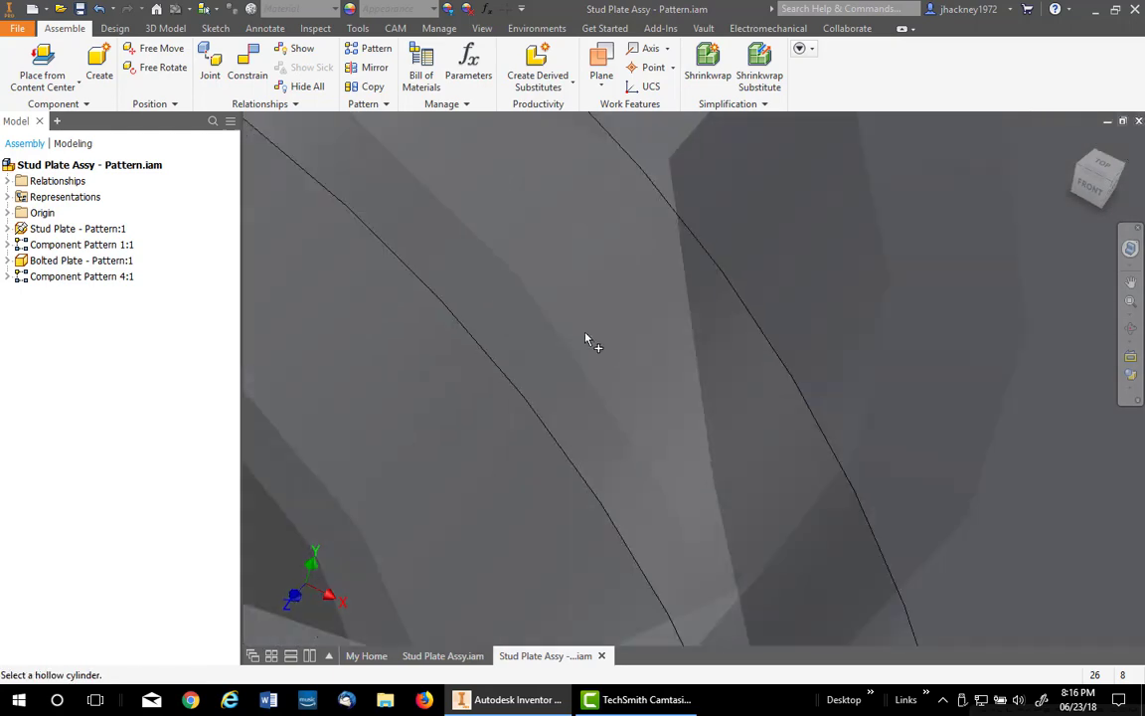
key("F2")
left_click_drag(616, 355, 1057, 453)
scroll(833, 506, "down", 4)
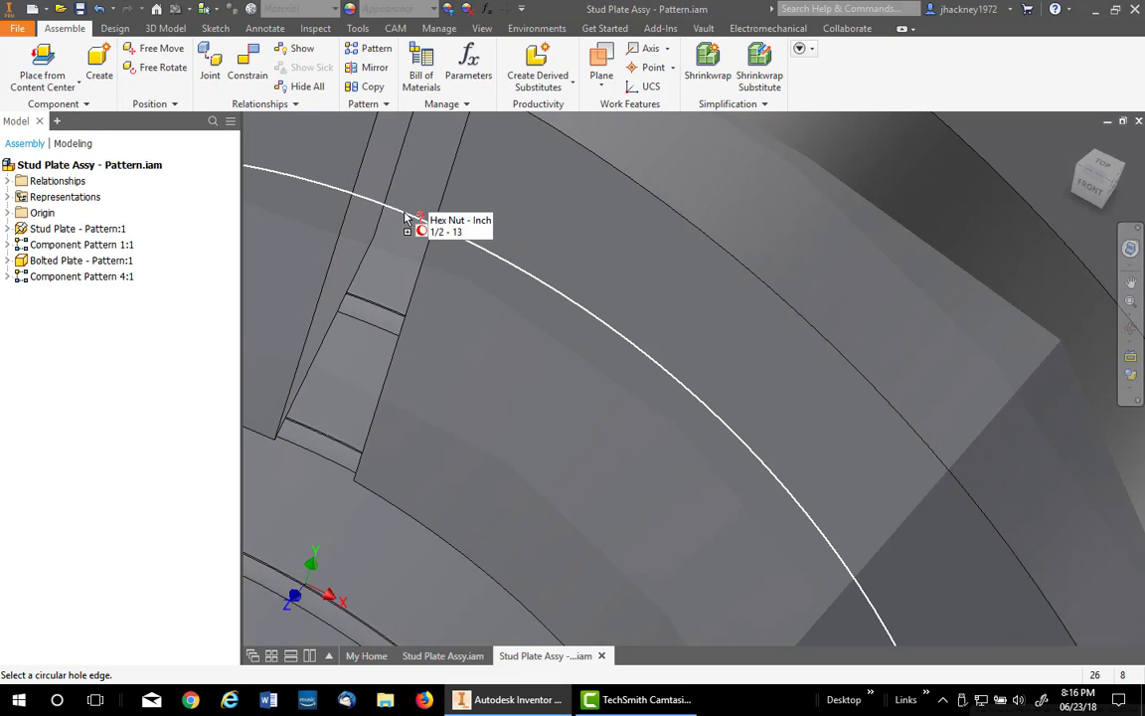
left_click(407, 217)
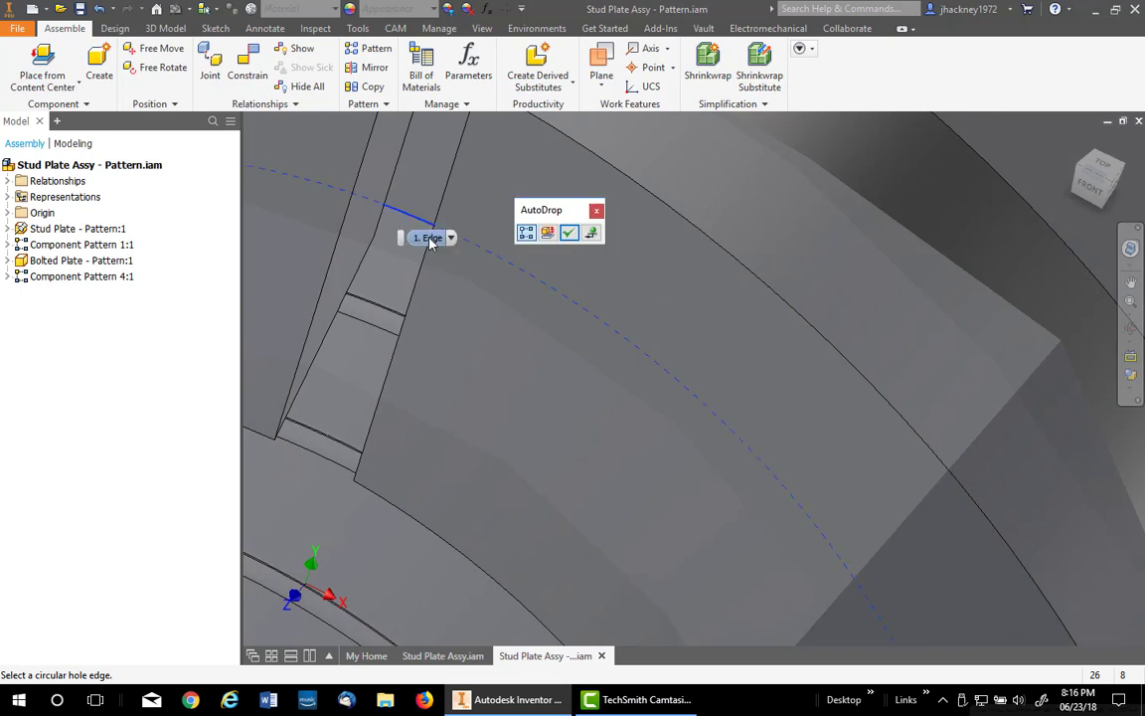
left_click(591, 235)
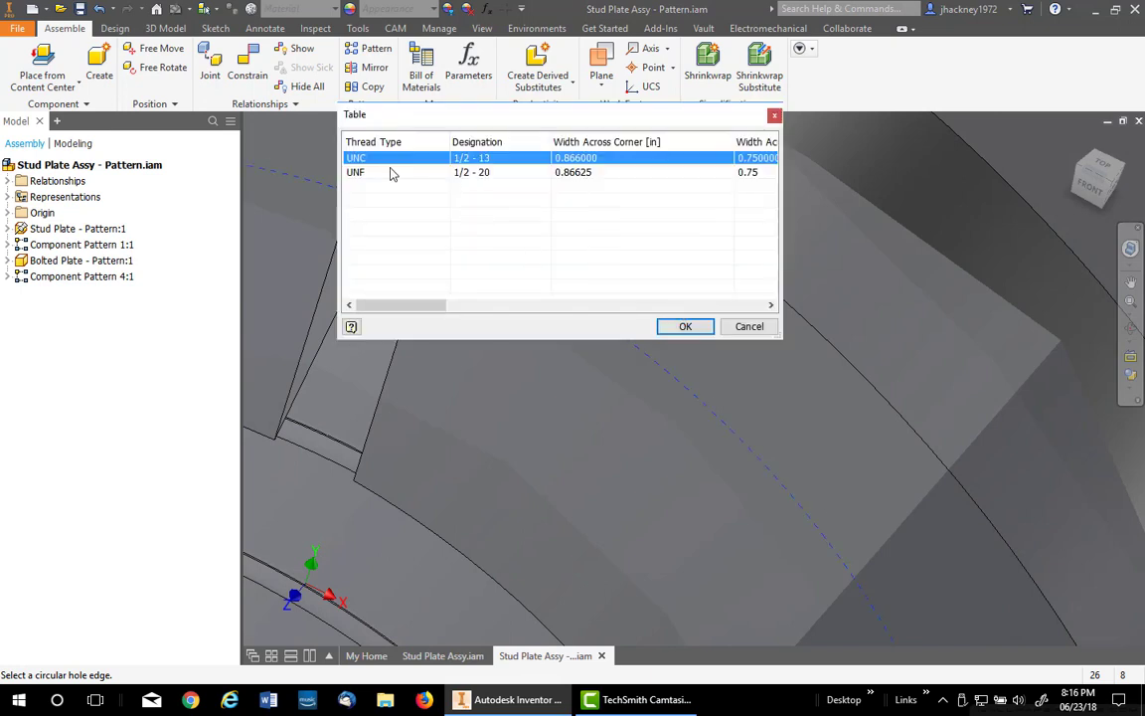
left_click(686, 327)
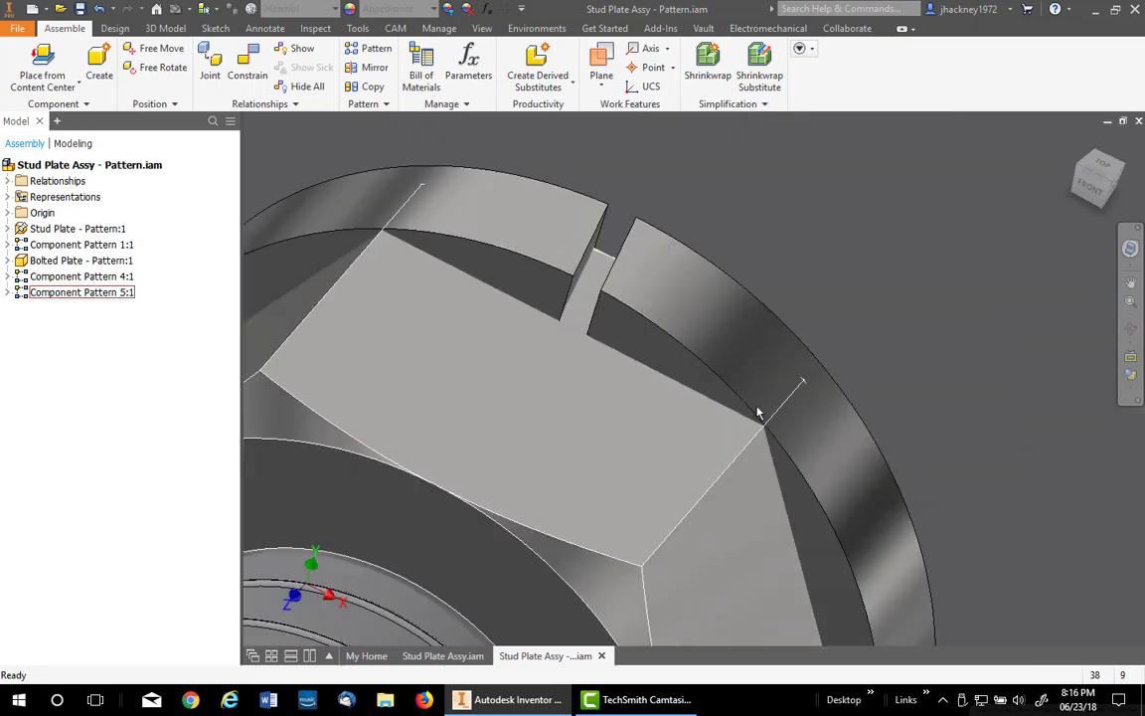
scroll(813, 421, "down", 3)
scroll(840, 457, "down", 3)
middle_click_drag(825, 391, 670, 248)
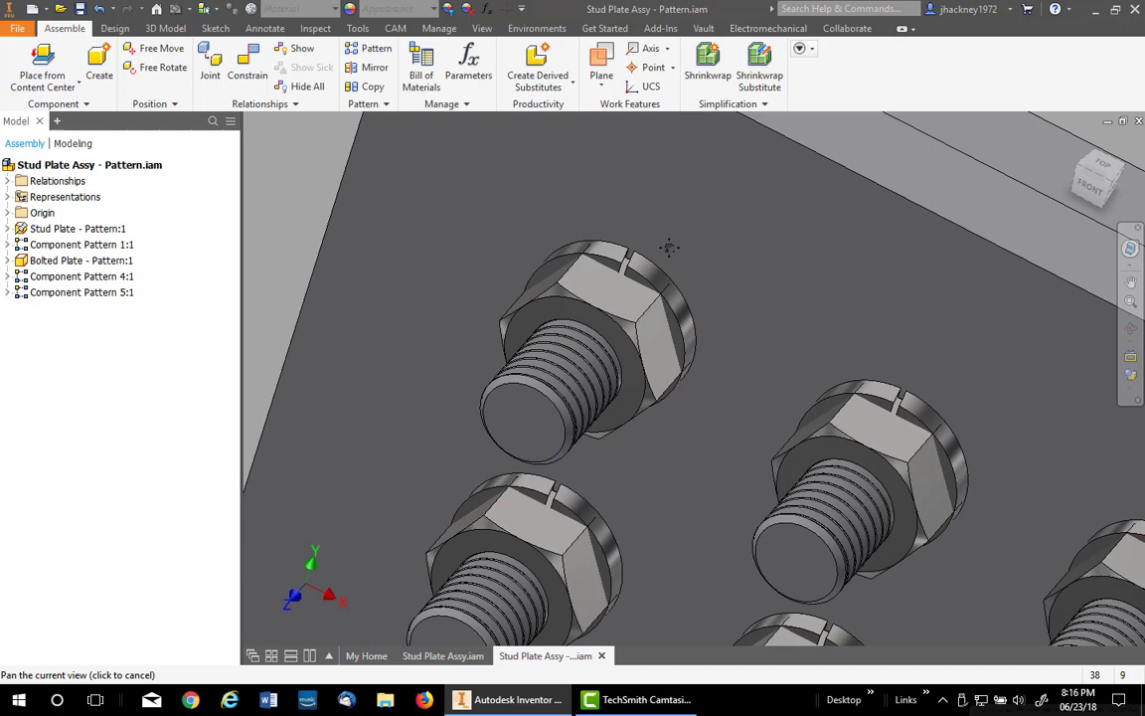
Undo the placement of the patterned hex nuts.
left_click(99, 9)
scroll(322, 194, "down", 3)
middle_click_drag(322, 194, 424, 217)
scroll(422, 220, "down", 2)
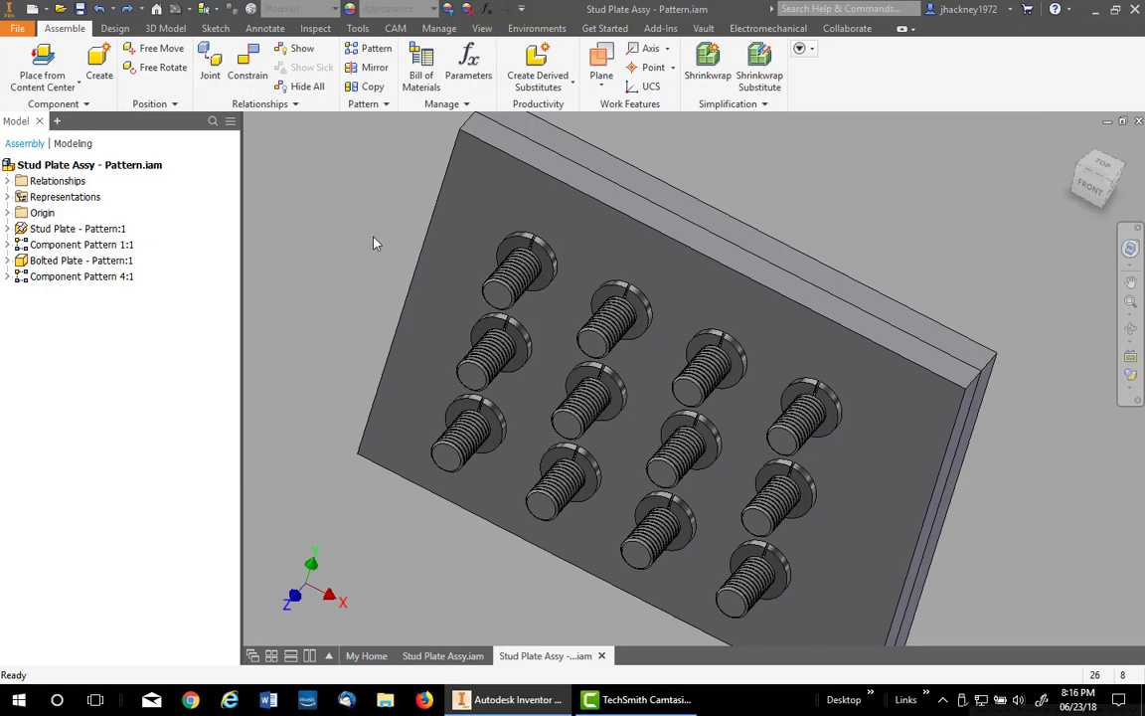
Examine the lock washer component pattern and locate the washer belonging to its first element.
left_click(529, 242)
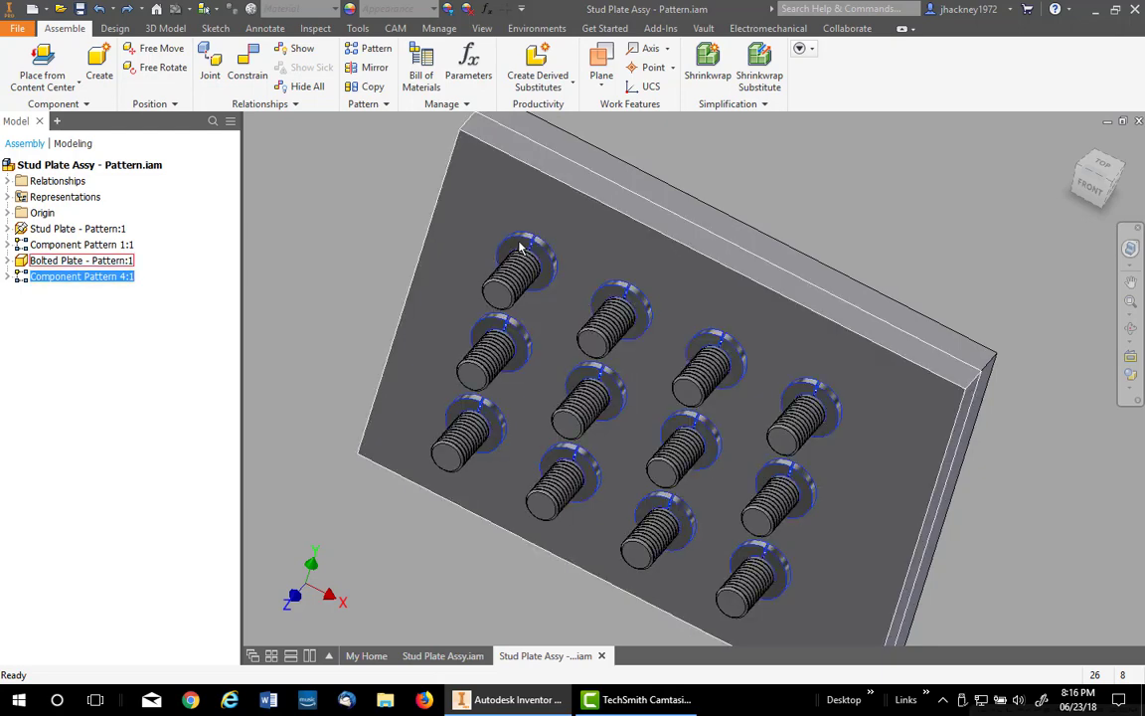
left_click(336, 253)
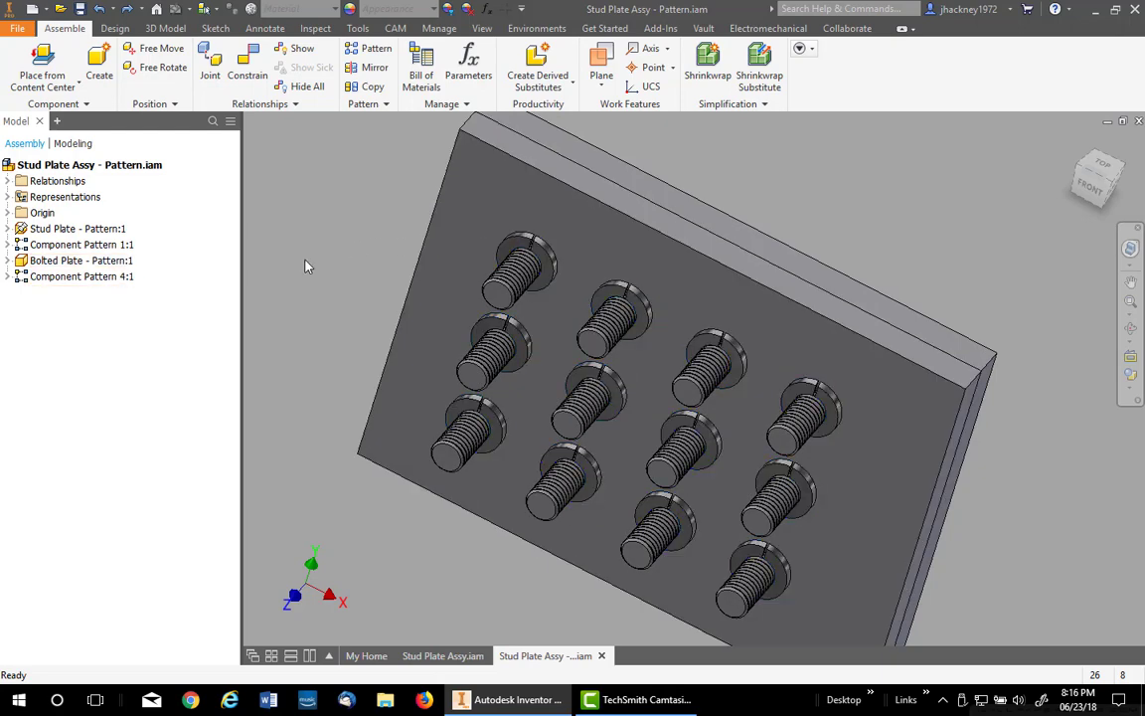
left_click(8, 276)
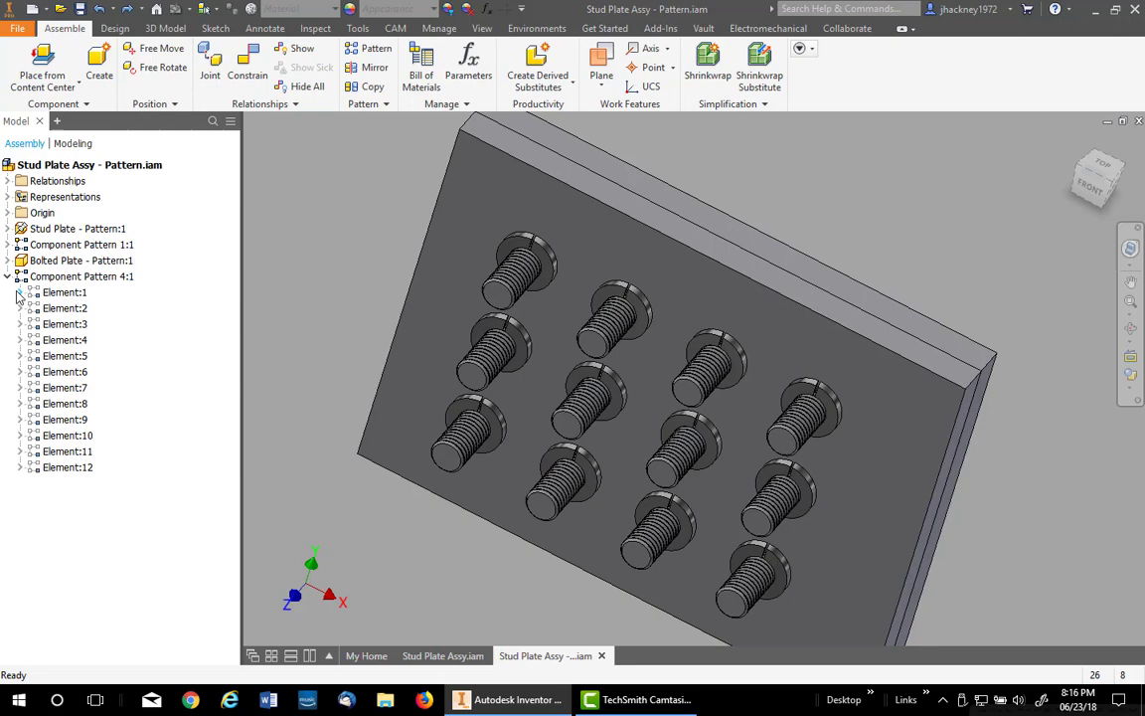
left_click(20, 292)
left_click(128, 308)
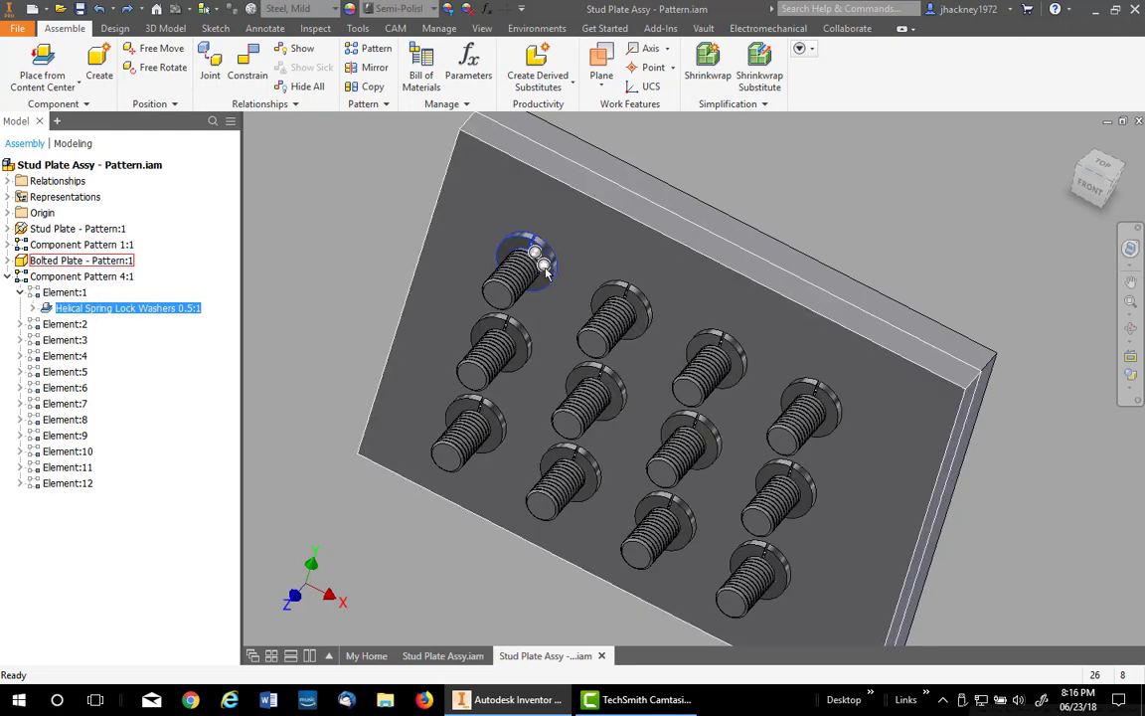
left_click(326, 263)
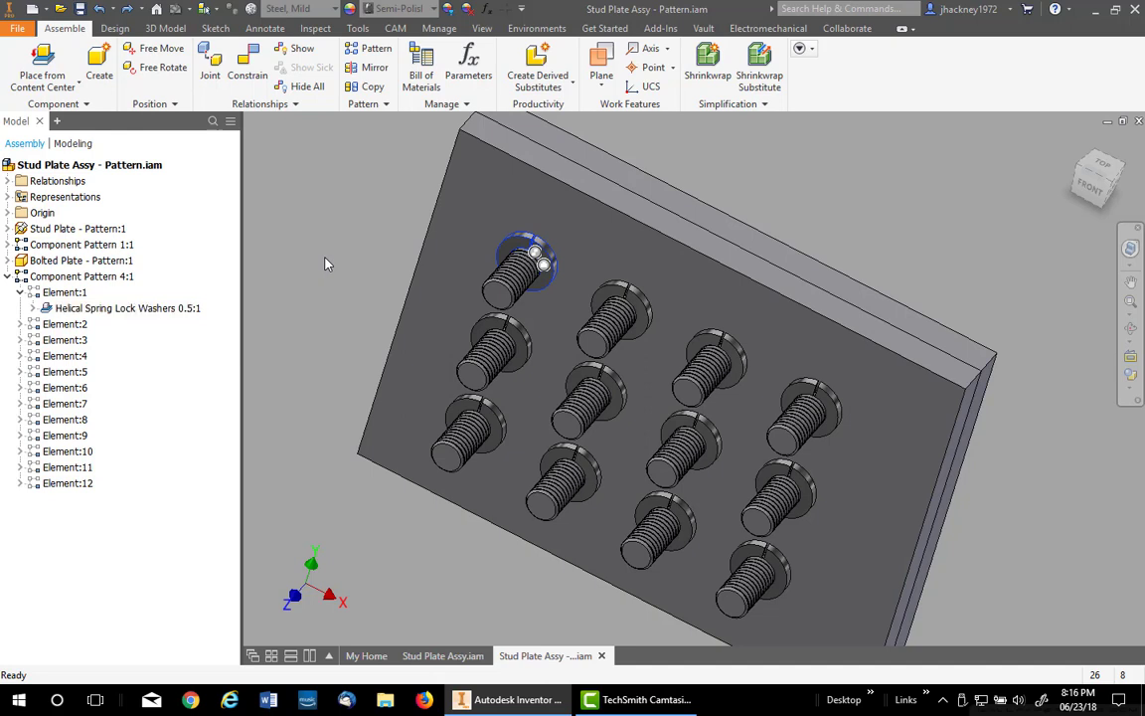
Place standard UNC 1/2 Hex Nut - Inch nuts from the Content Center using iMates, at all matching iMates of the lock washers.
left_click(45, 70)
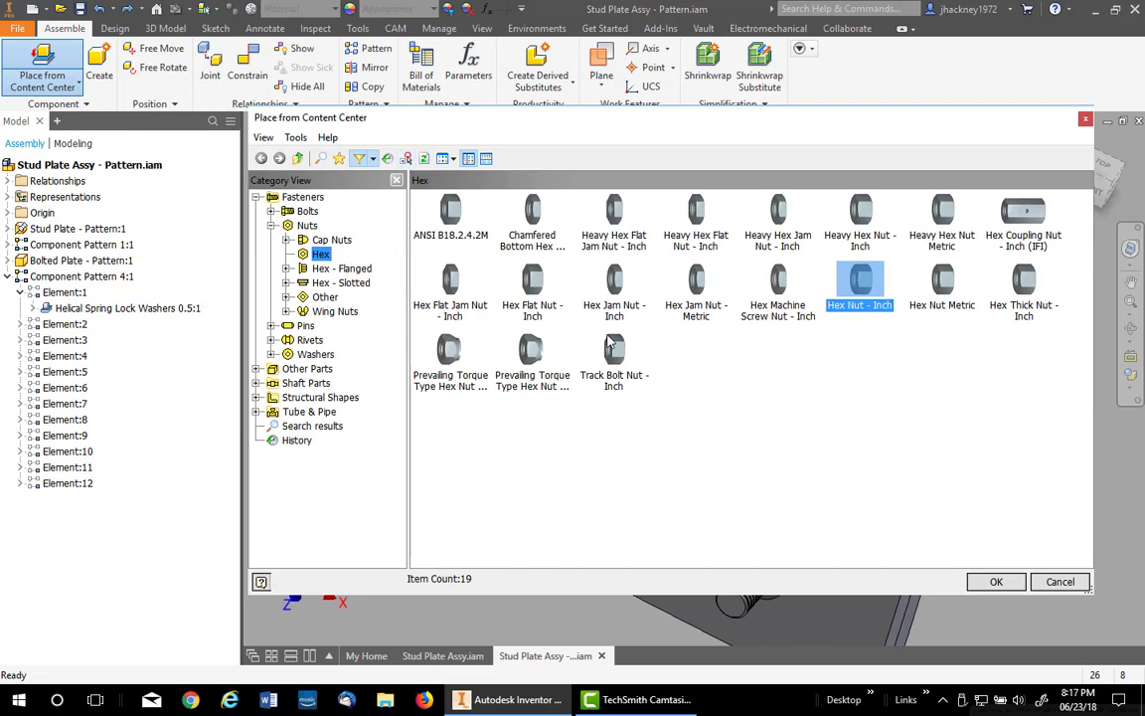
double_click(868, 289)
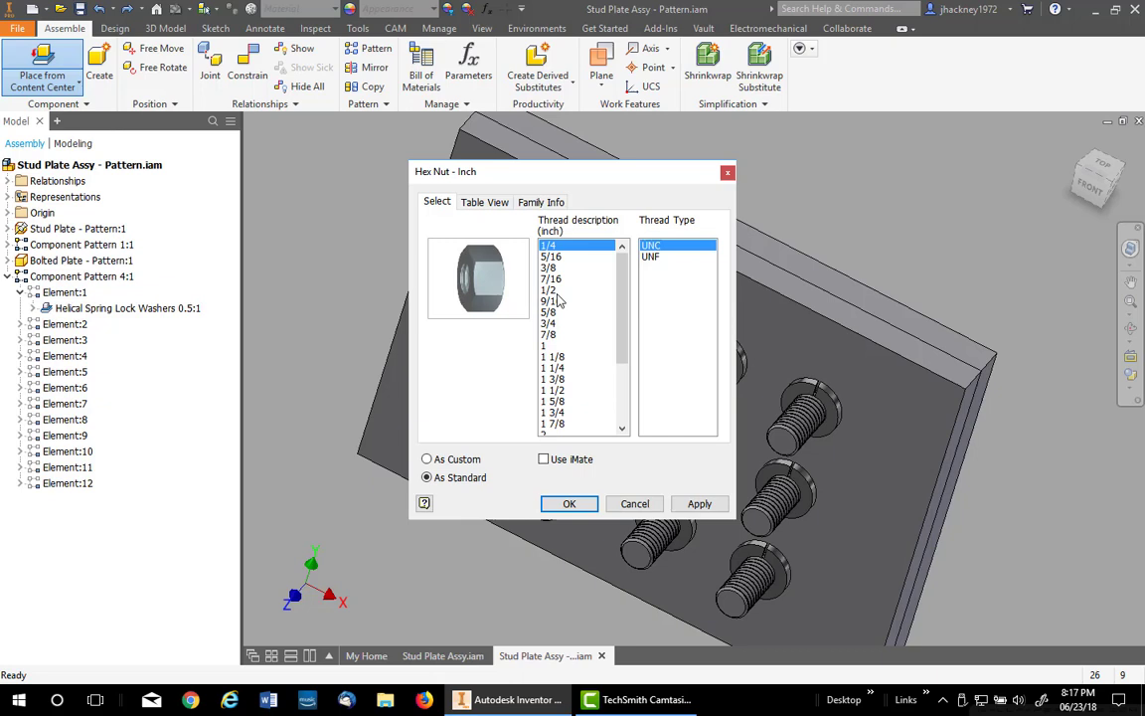
left_click(552, 289)
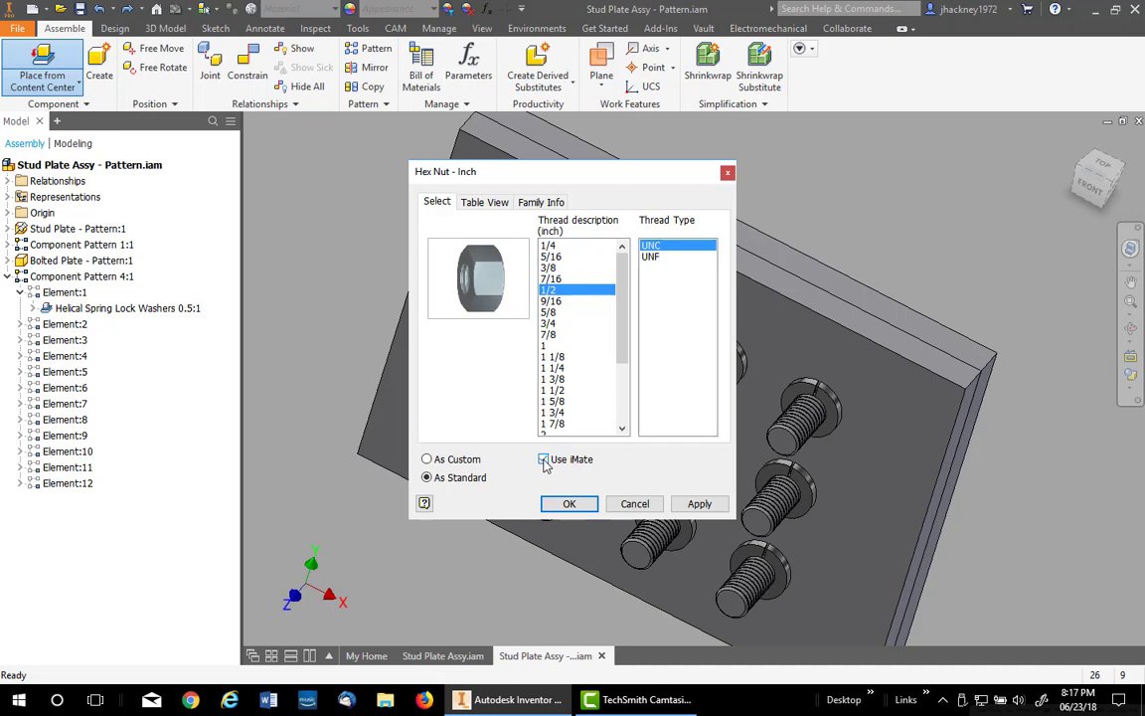
left_click(568, 503)
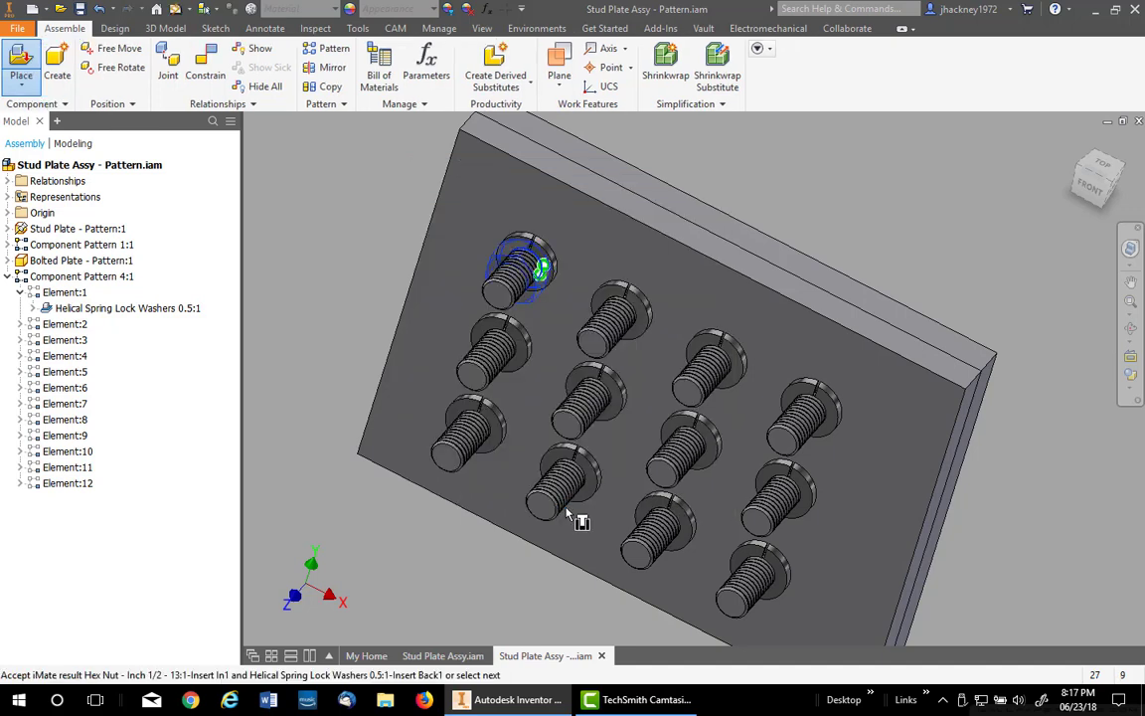
right_click(341, 260)
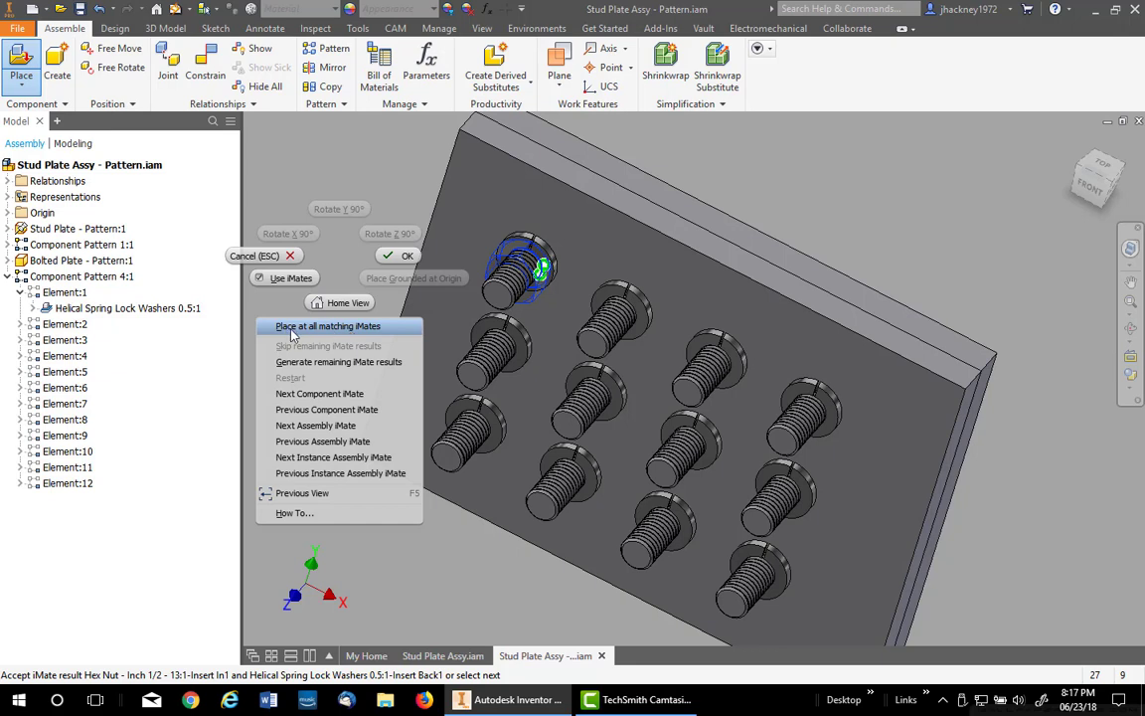
left_click(343, 328)
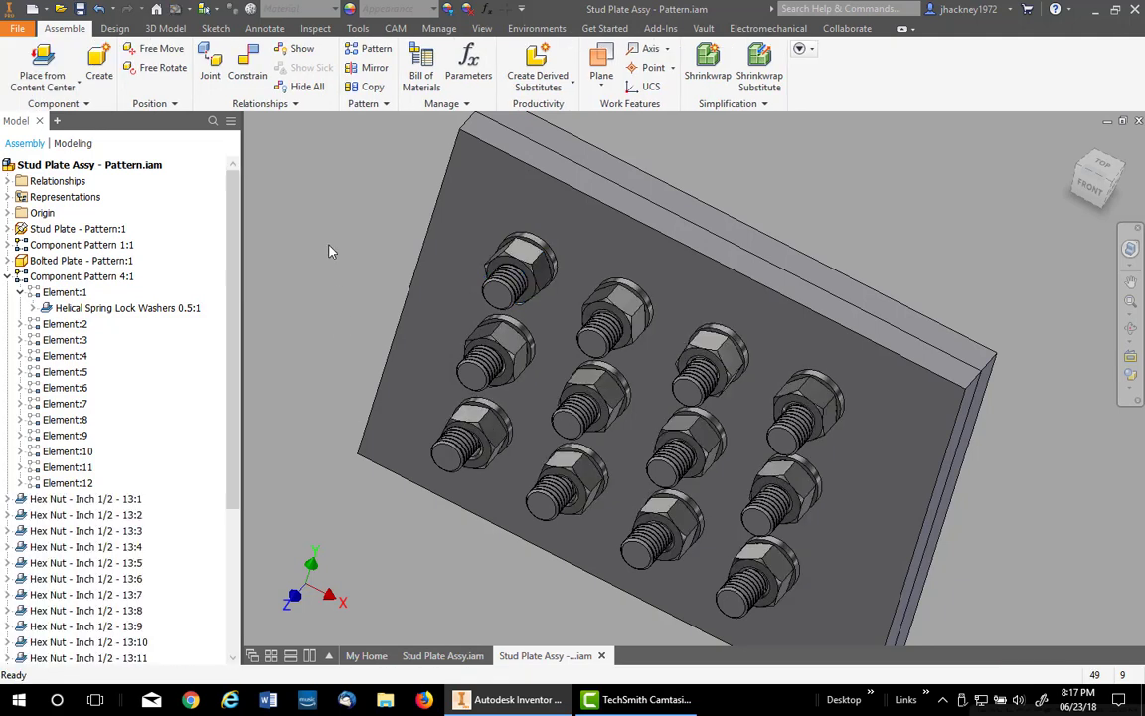
scroll(407, 304, "down", 3)
key("F2")
left_click_drag(381, 285, 400, 299)
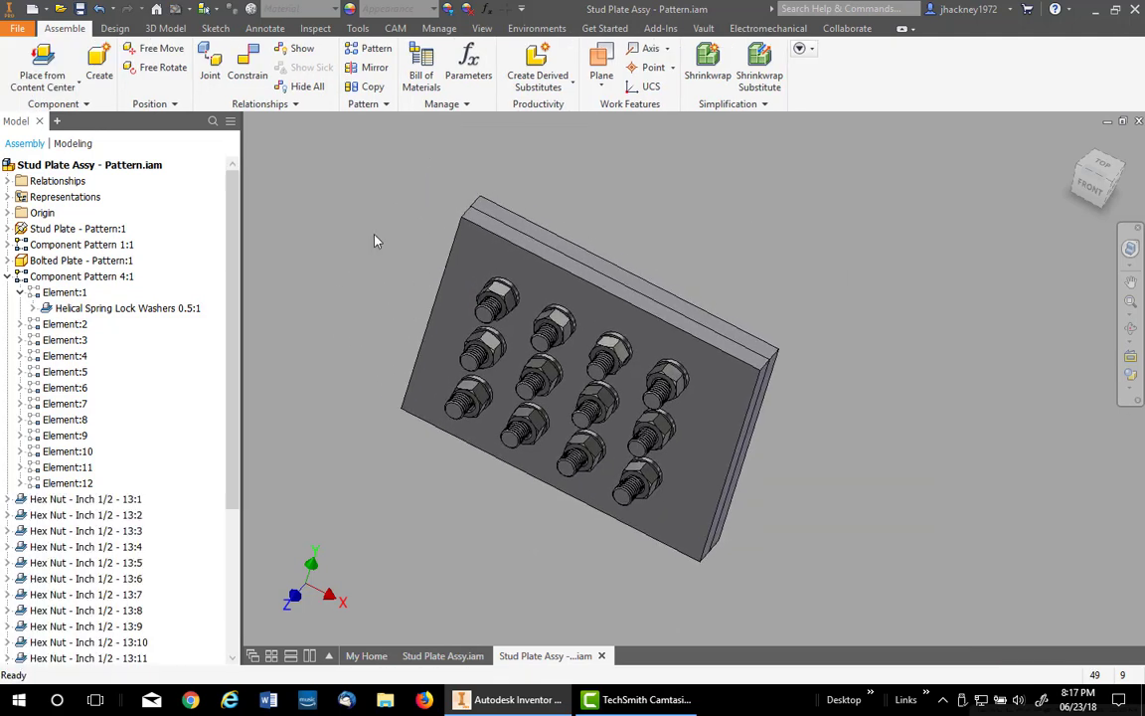
Set the assembly application option for the zoom target when placing components with iMate to None.
left_click(356, 30)
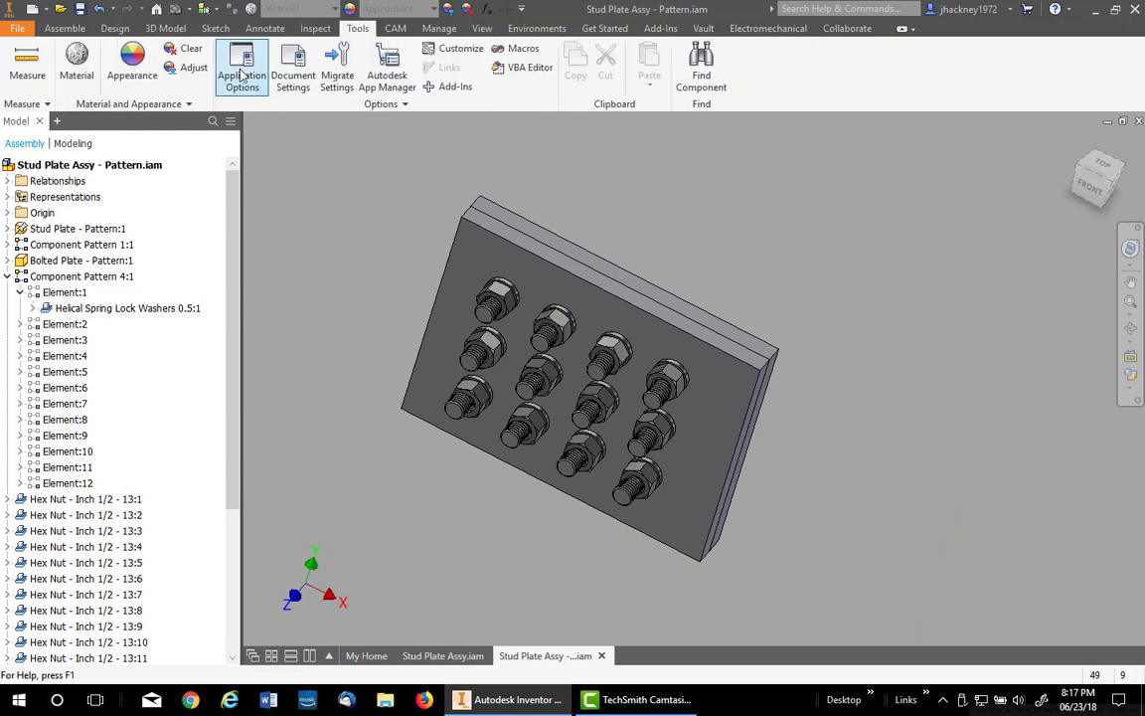
left_click(245, 71)
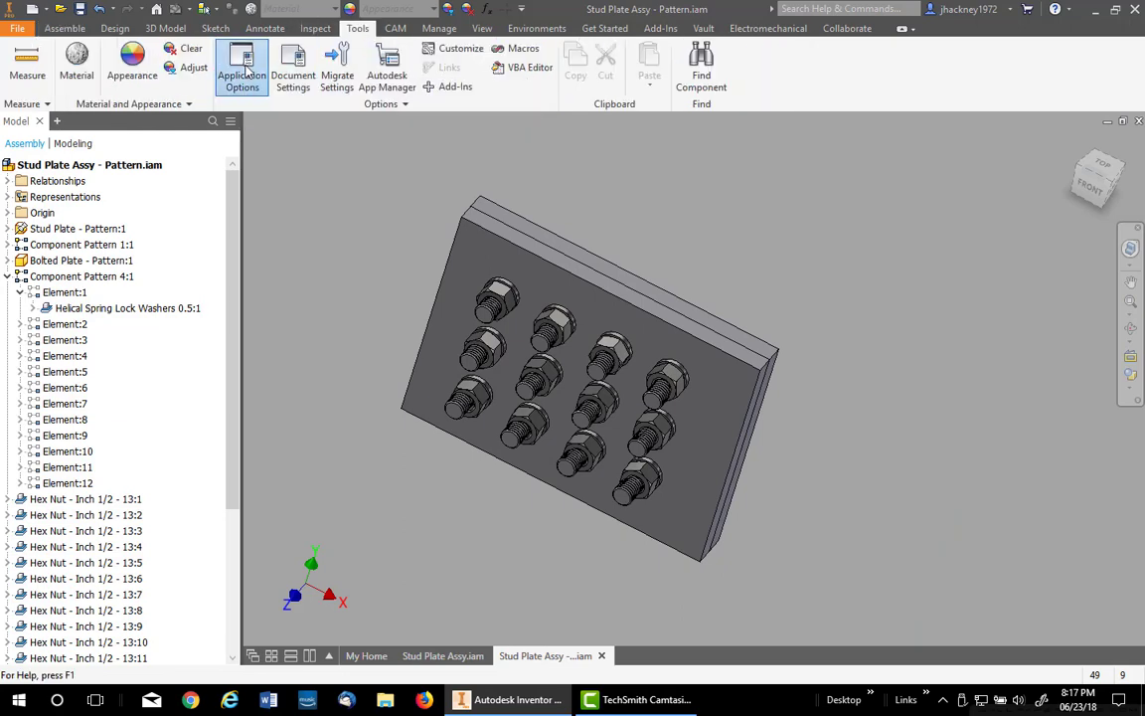
left_click(653, 63)
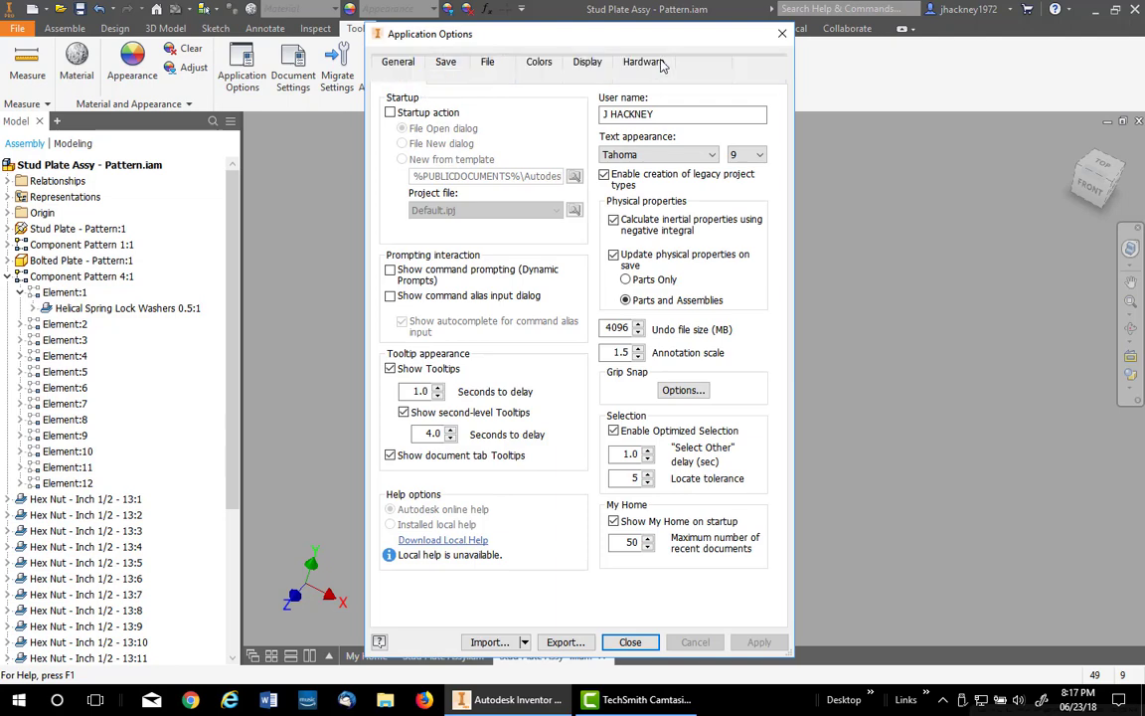
left_click(521, 452)
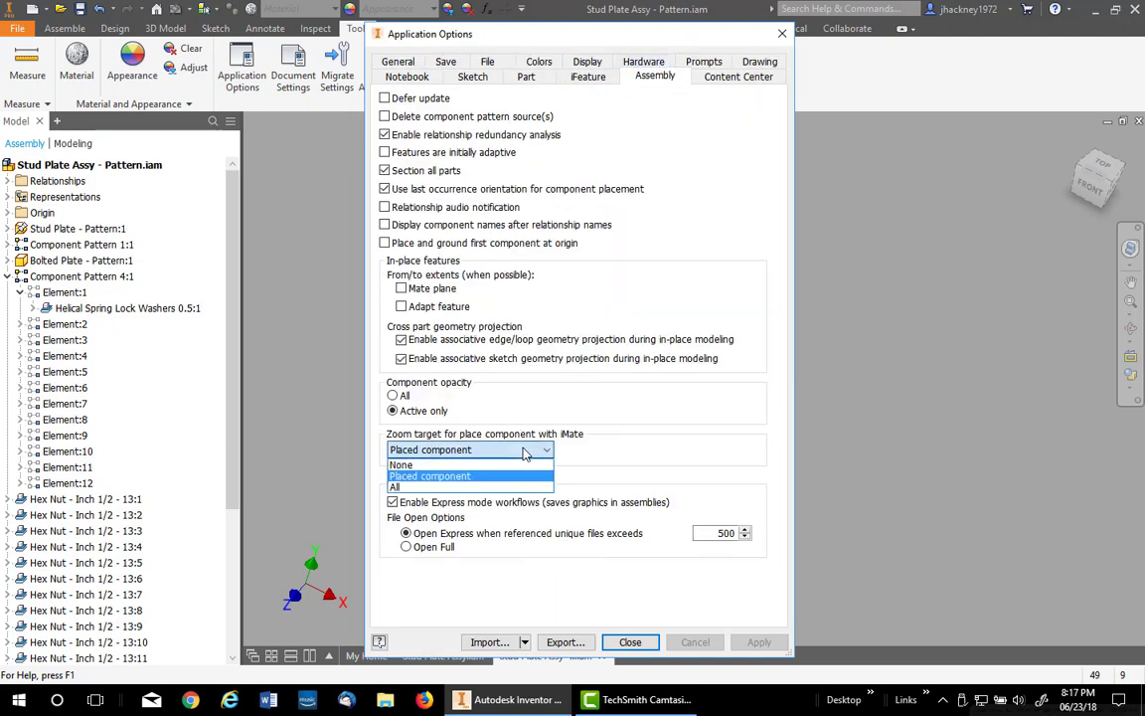
left_click(483, 464)
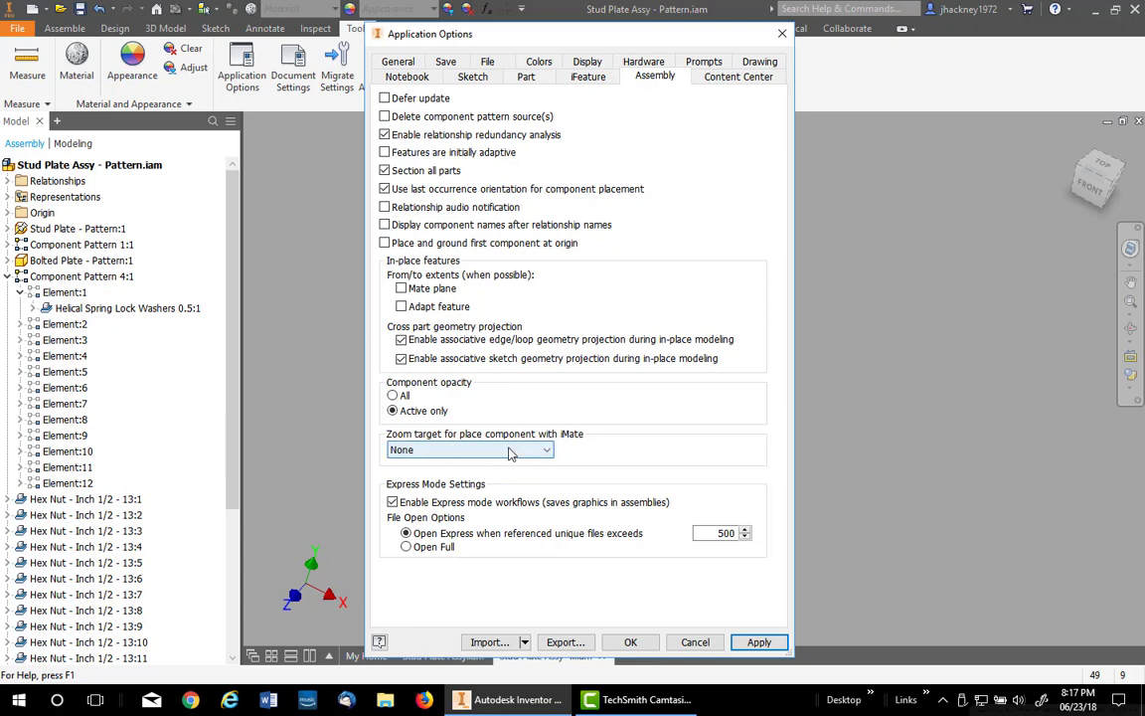
key("Return")
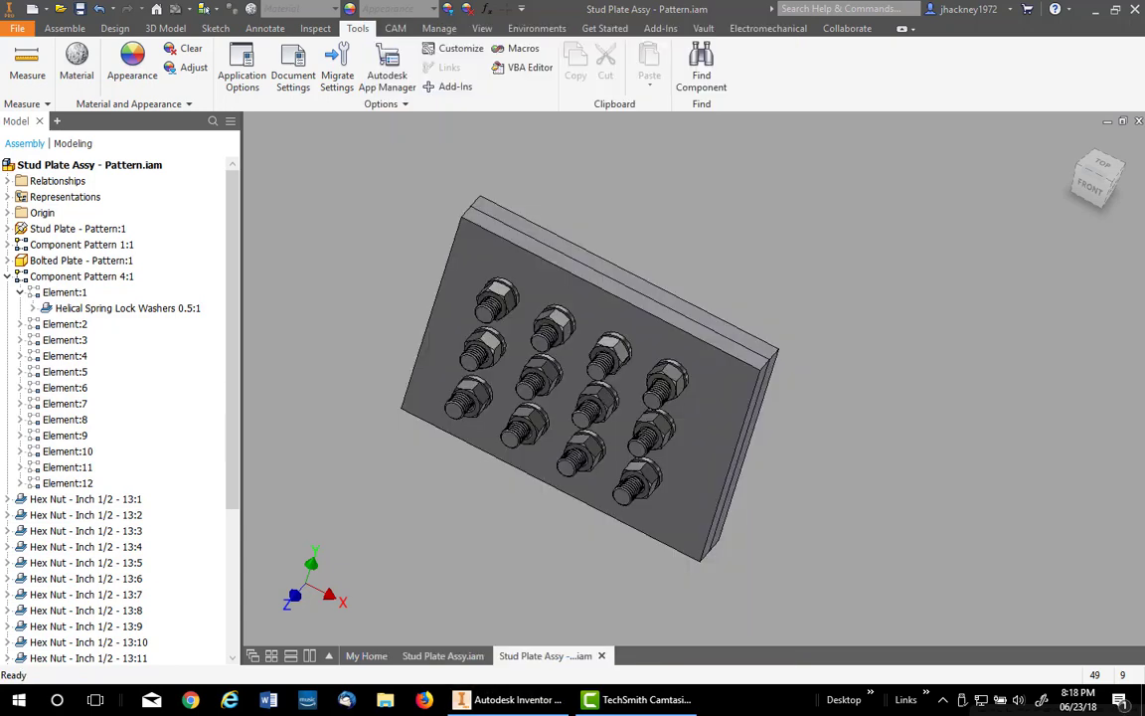
Switch to Stud Plate Assy.iam and choose Helical Spring Lock Washers from the Content Center's spring washers for AutoDrop placement.
left_click(447, 656)
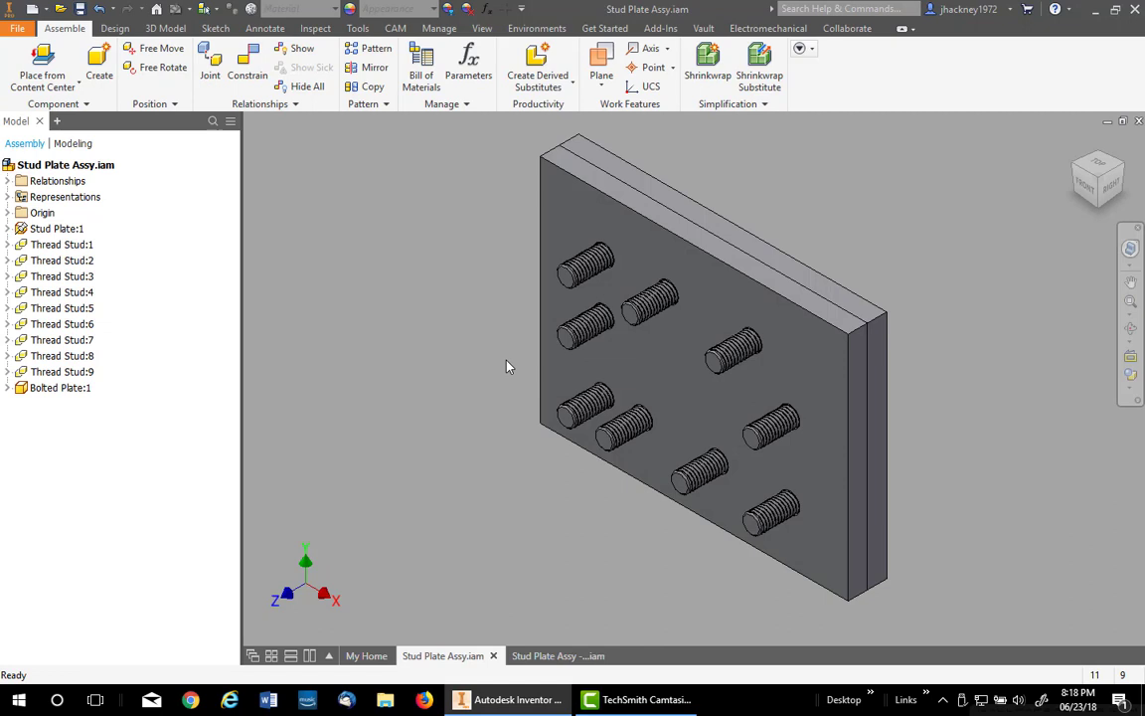
middle_click_drag(507, 367, 465, 397)
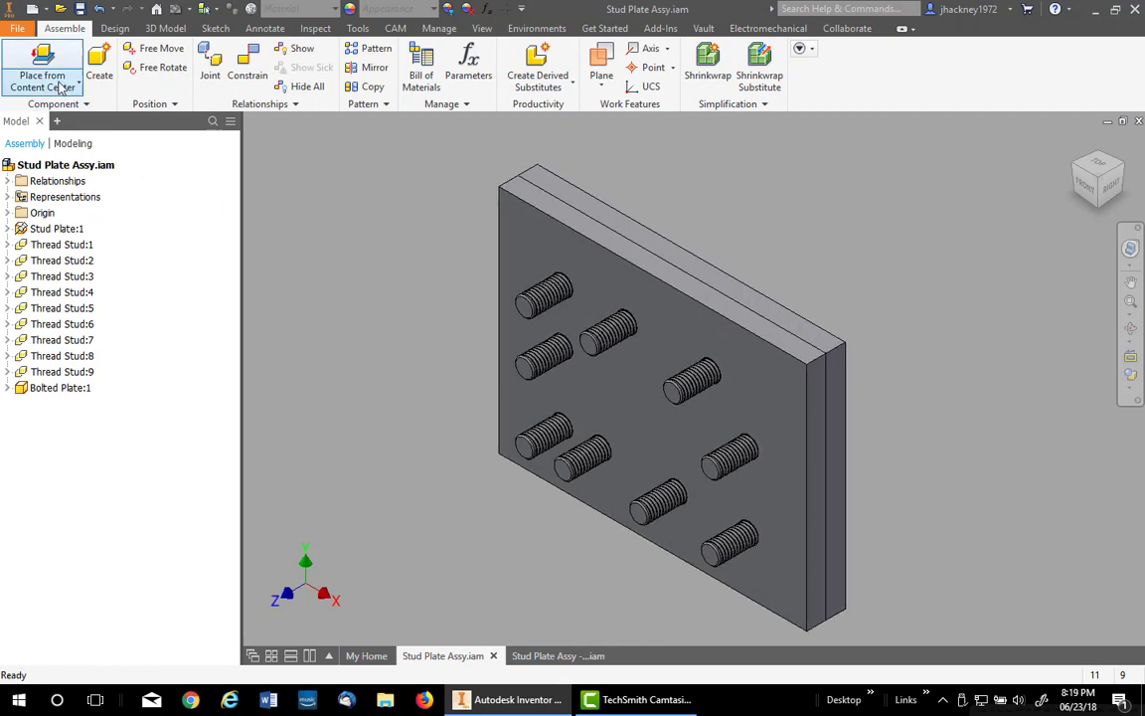
left_click(42, 60)
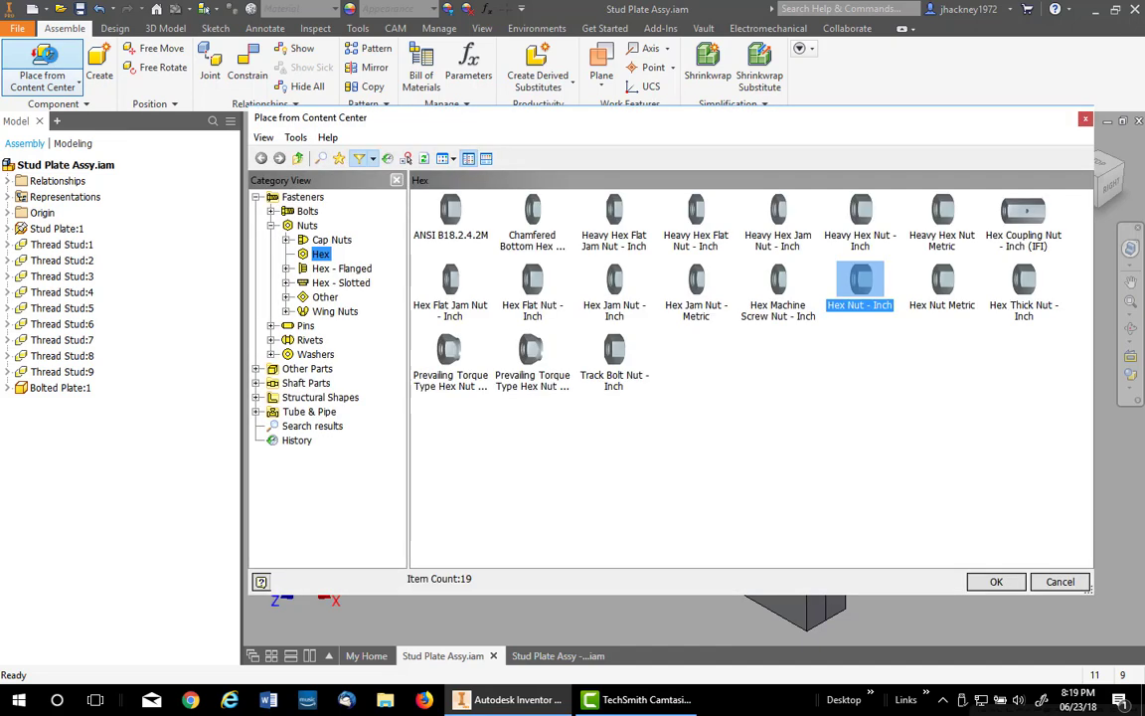
left_click(314, 355)
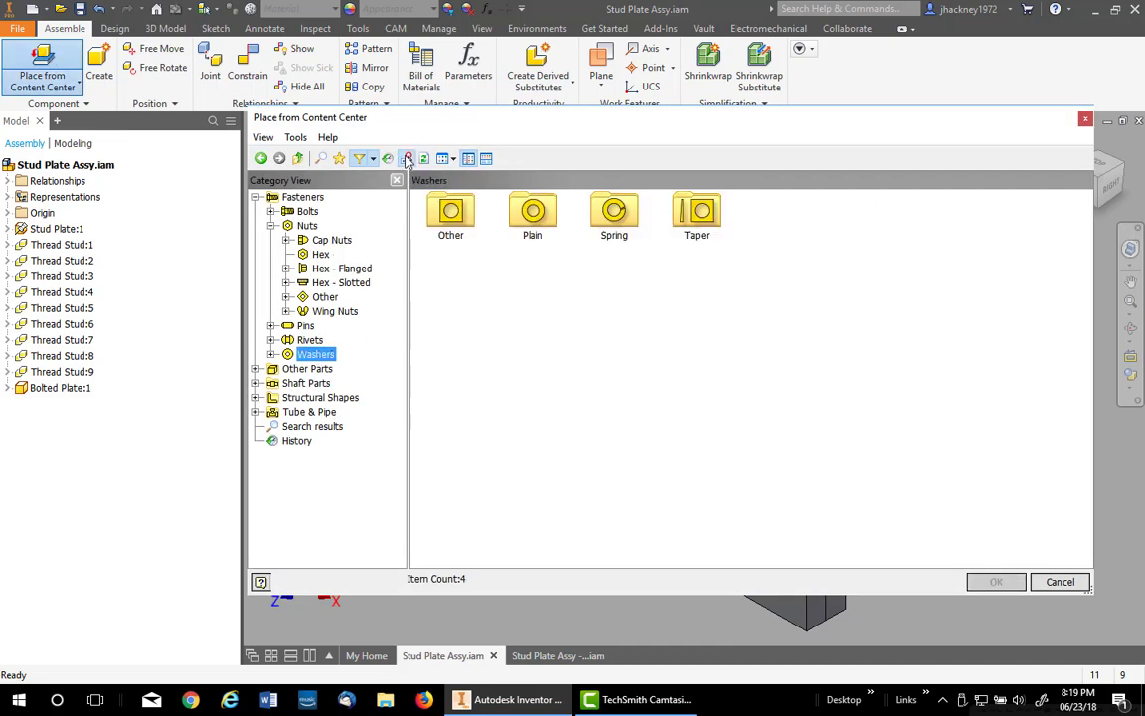
left_click(614, 218)
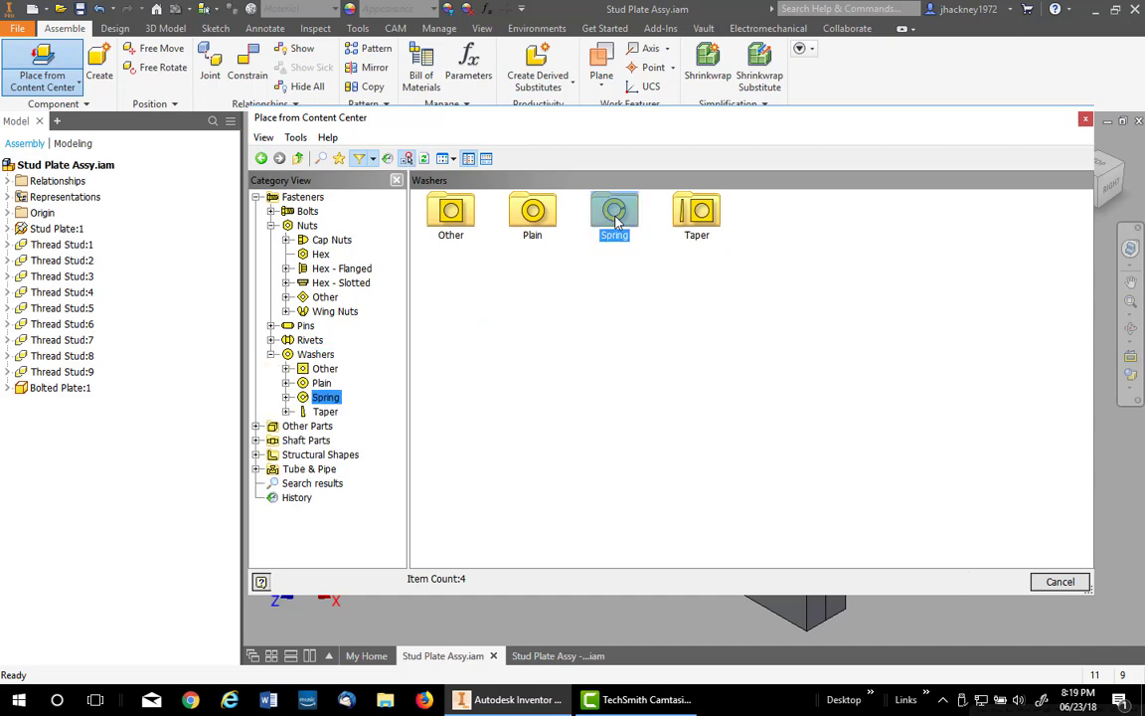
double_click(614, 219)
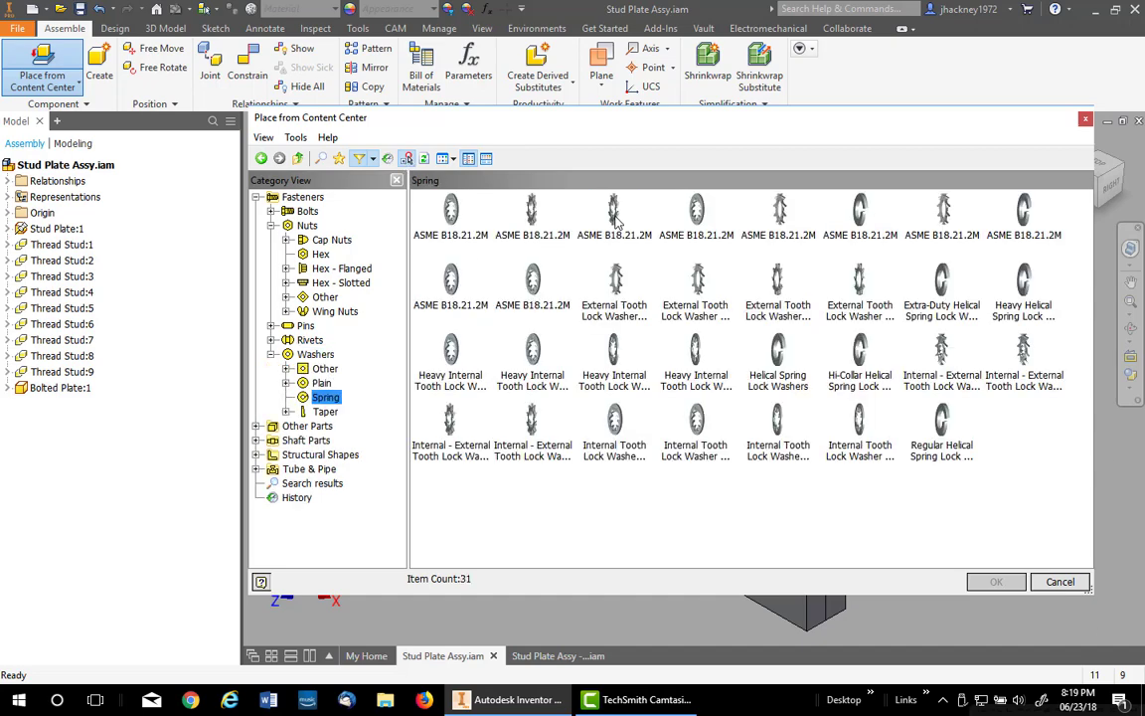
double_click(779, 353)
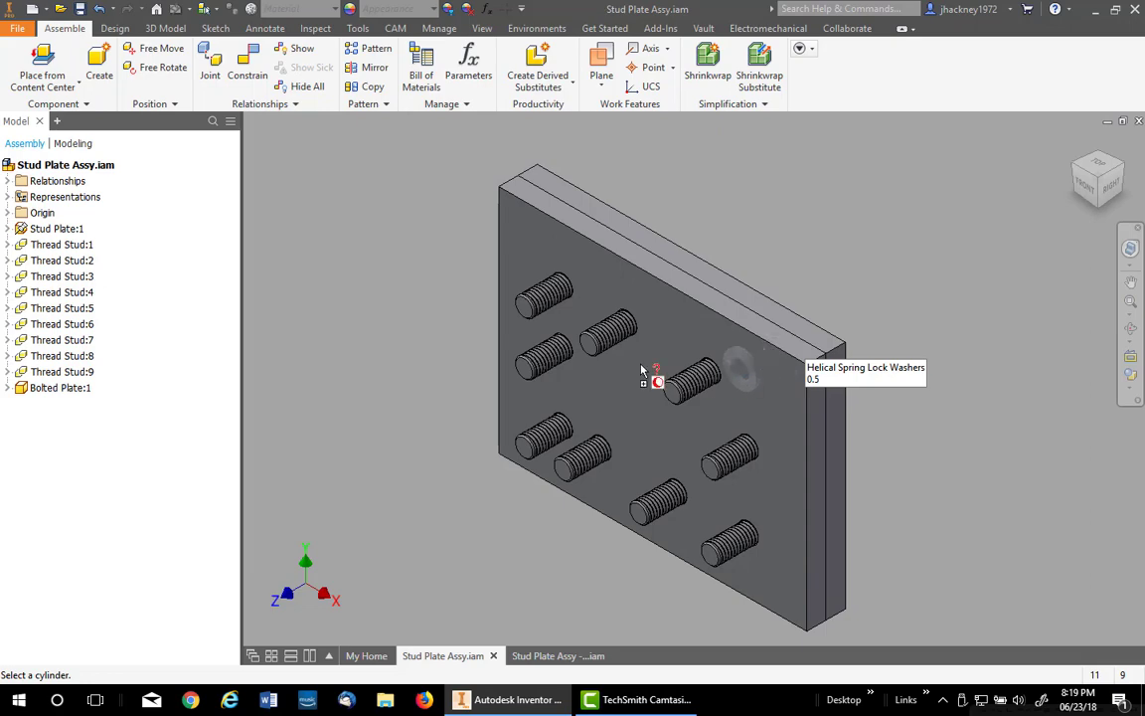
Place the 0.5 helical spring lock washer at the base of the upper corner stud, inserting multiple washers on all matching studs.
scroll(617, 318, "down", 4)
scroll(521, 279, "down", 3)
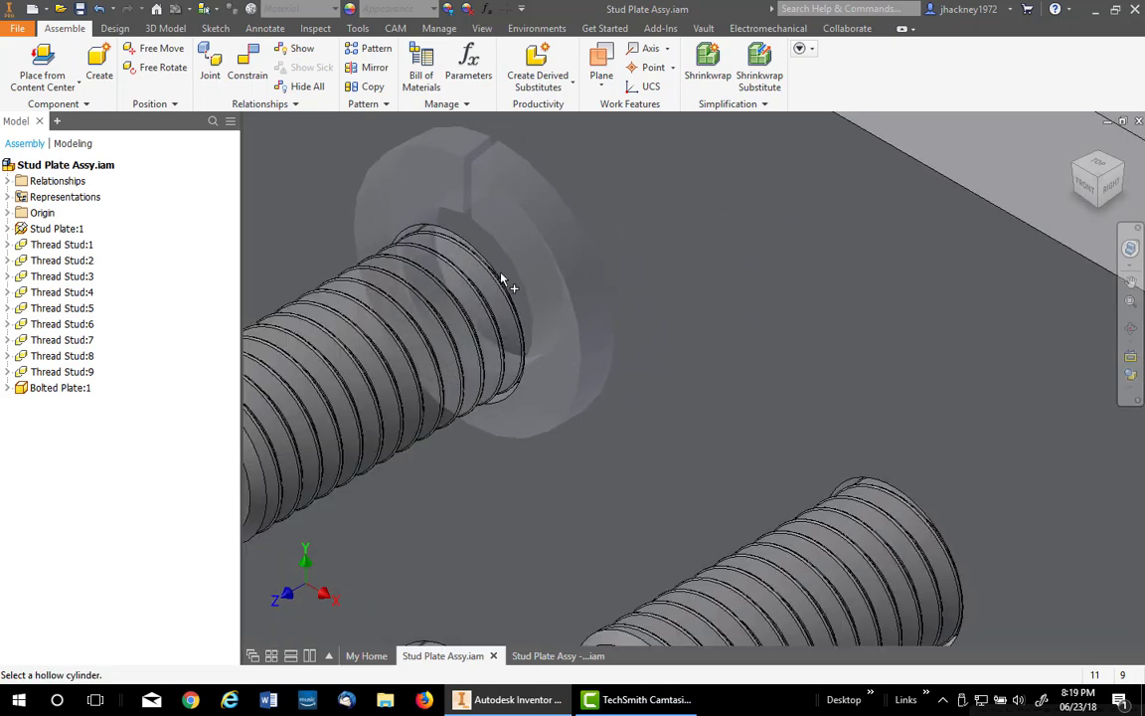
left_click(499, 284)
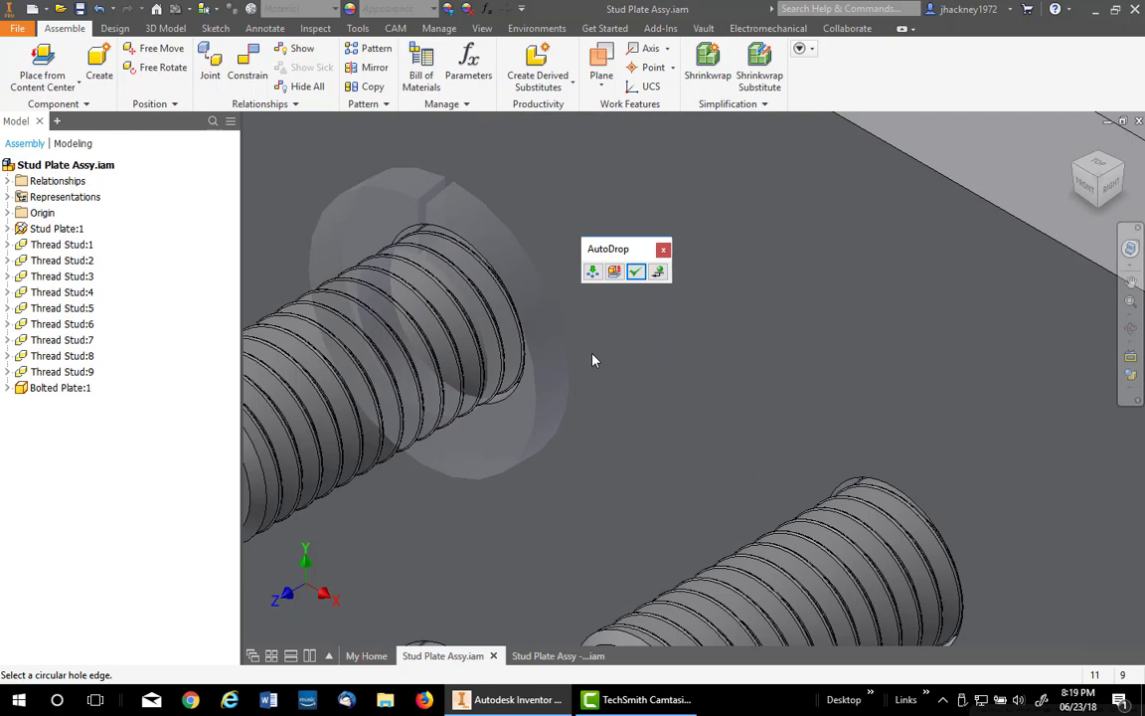
left_click(594, 280)
scroll(716, 371, "down", 5)
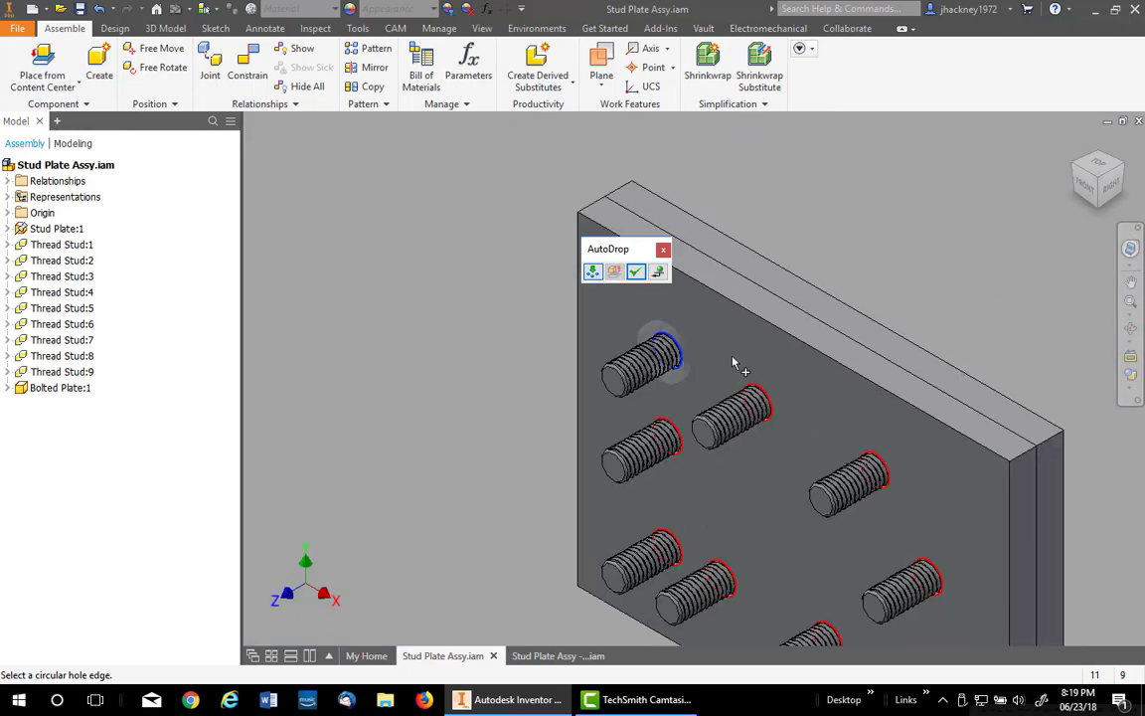
left_click(595, 279)
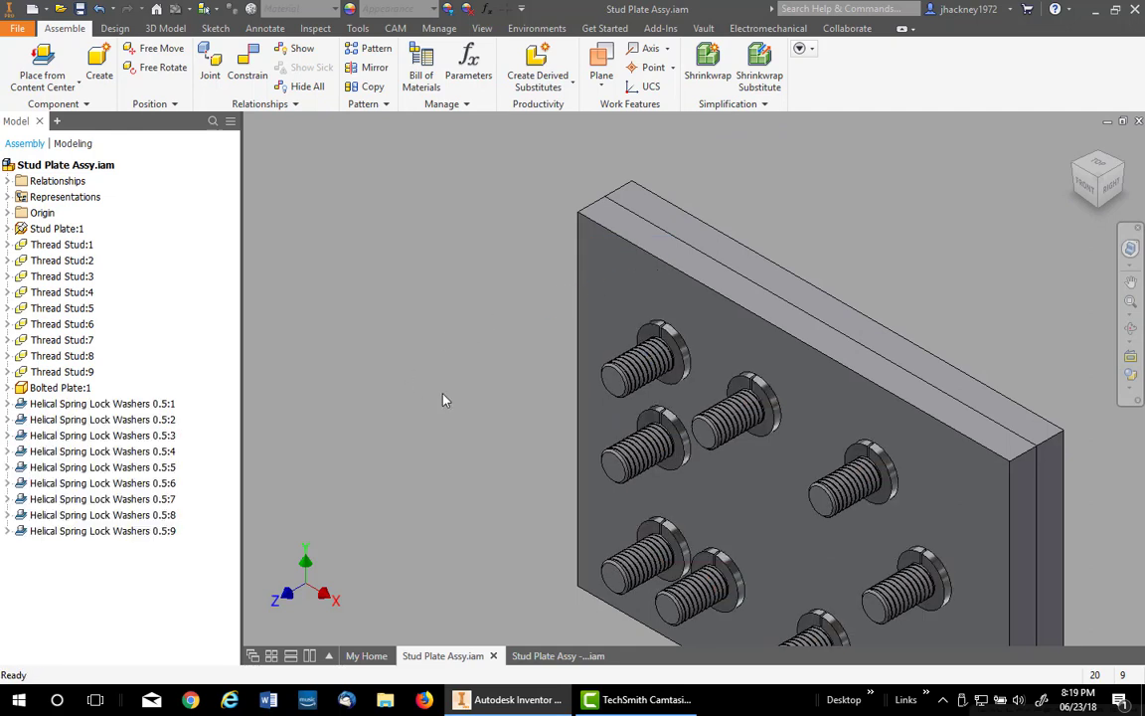
Place standard UNC 1/2 Hex Nut - Inch nuts with iMates enabled at all matching iMates of the unpatterned assembly's lock washers.
scroll(444, 399, "down", 3)
middle_click_drag(444, 399, 473, 381)
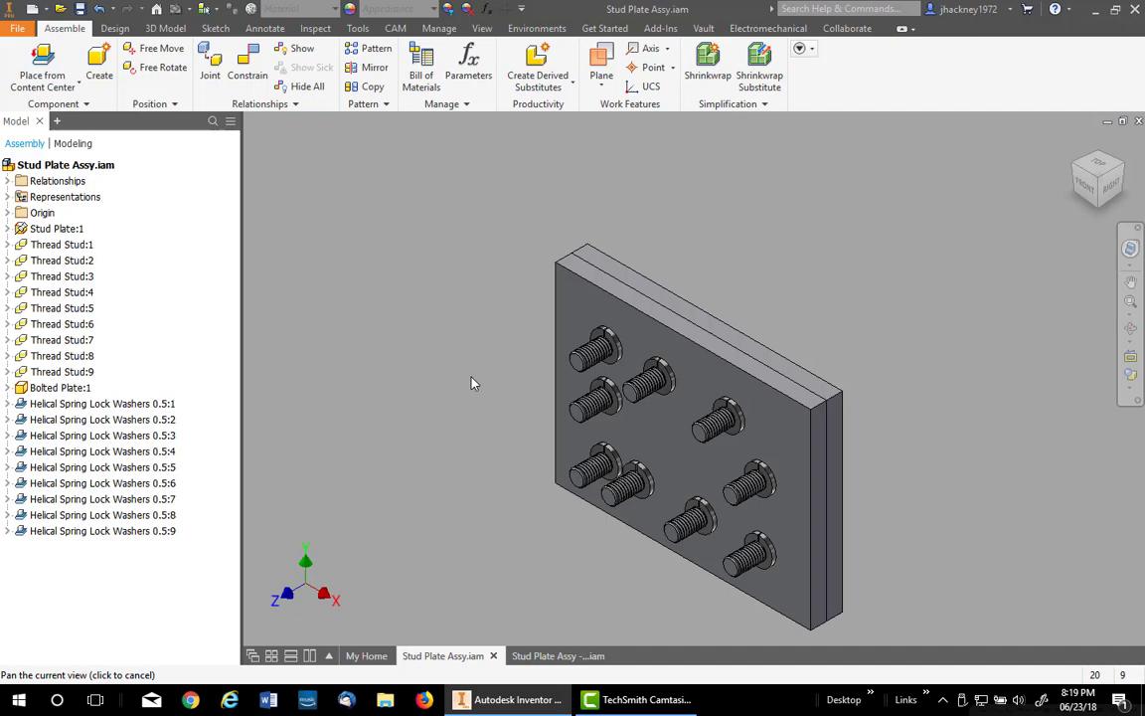
left_click(44, 59)
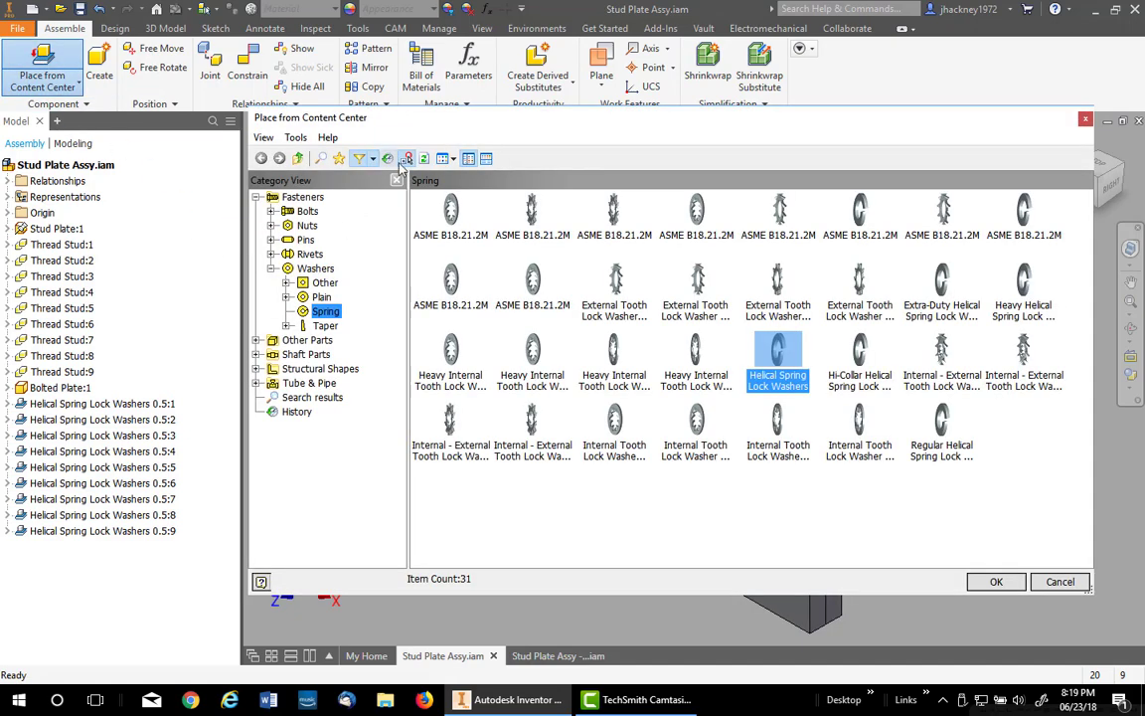
left_click(295, 227)
left_click(531, 211)
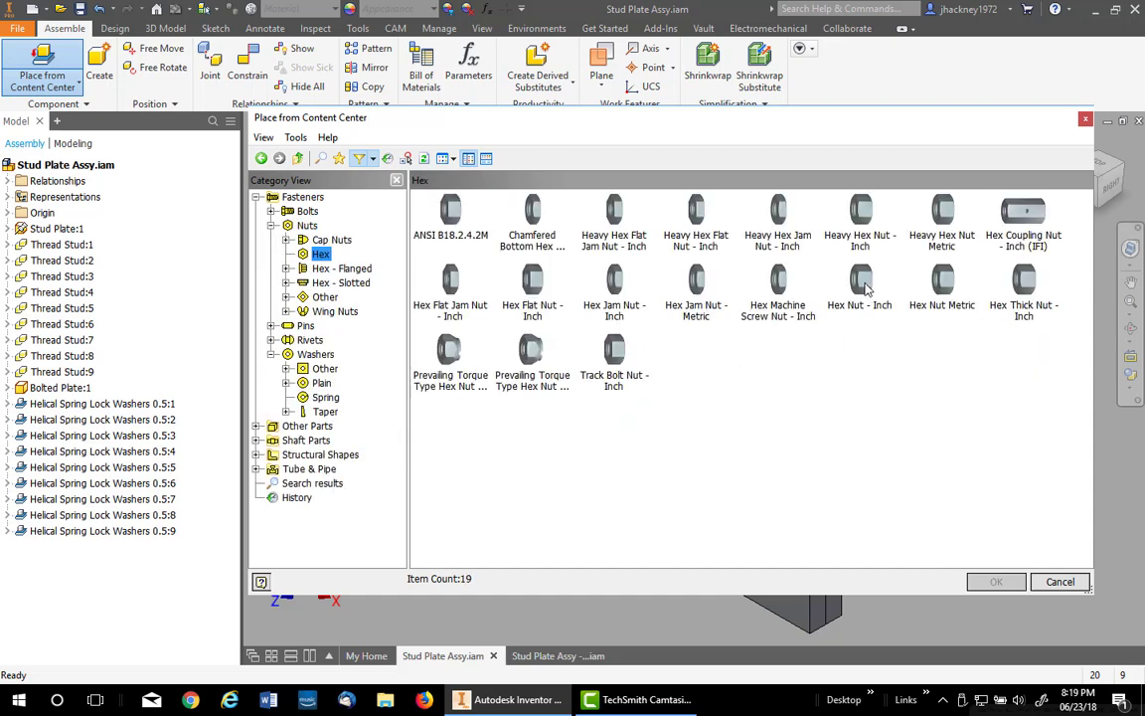
double_click(861, 285)
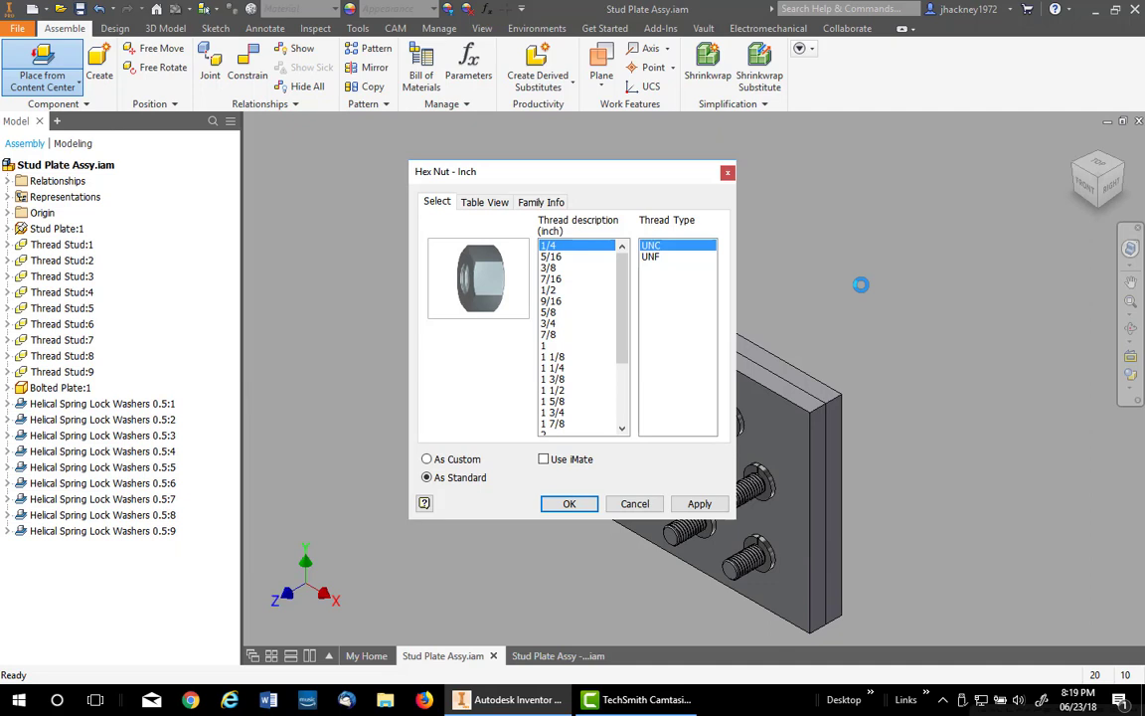
left_click(552, 289)
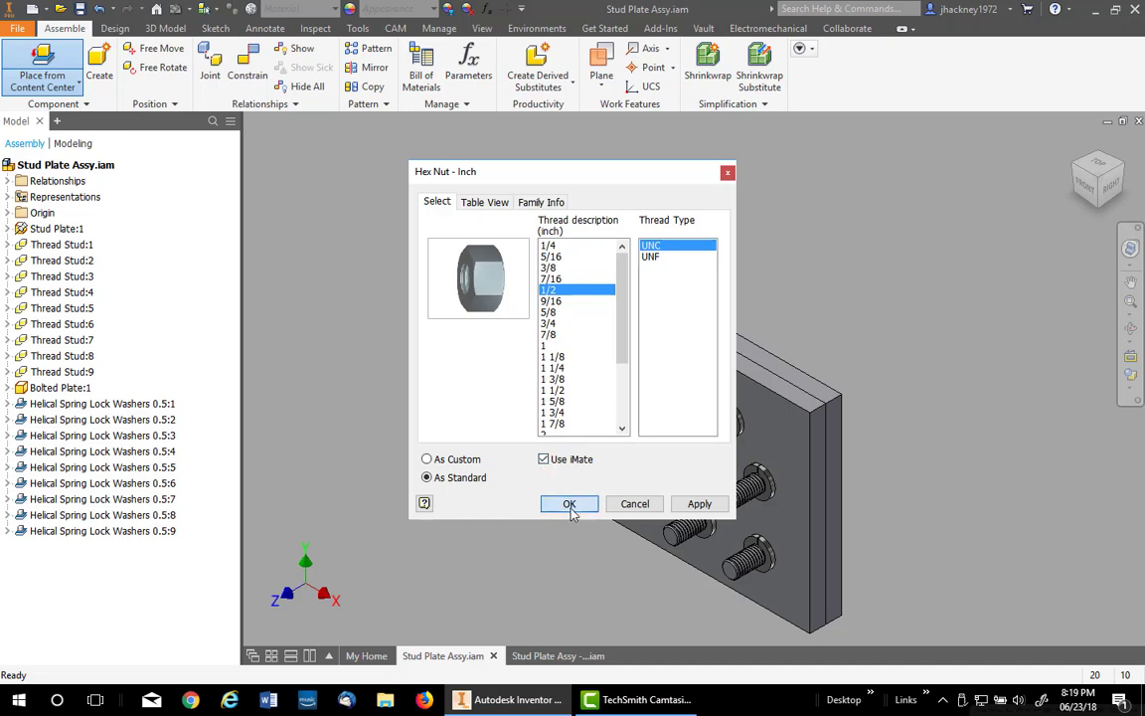
key("Return")
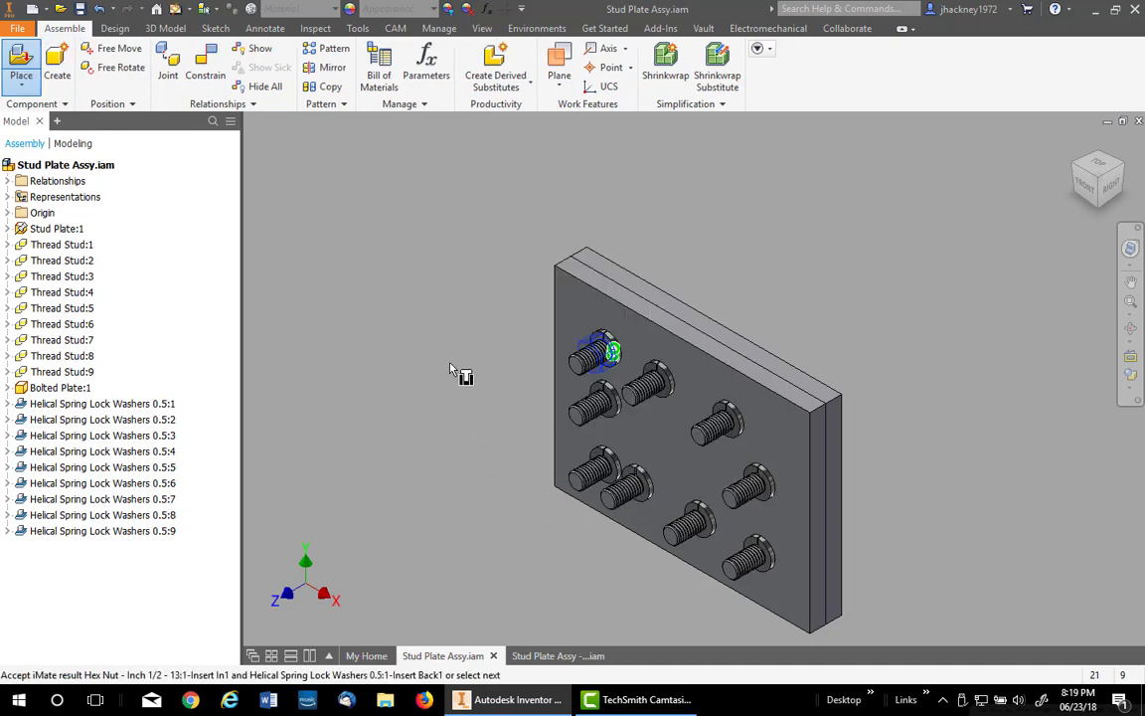
right_click(450, 368)
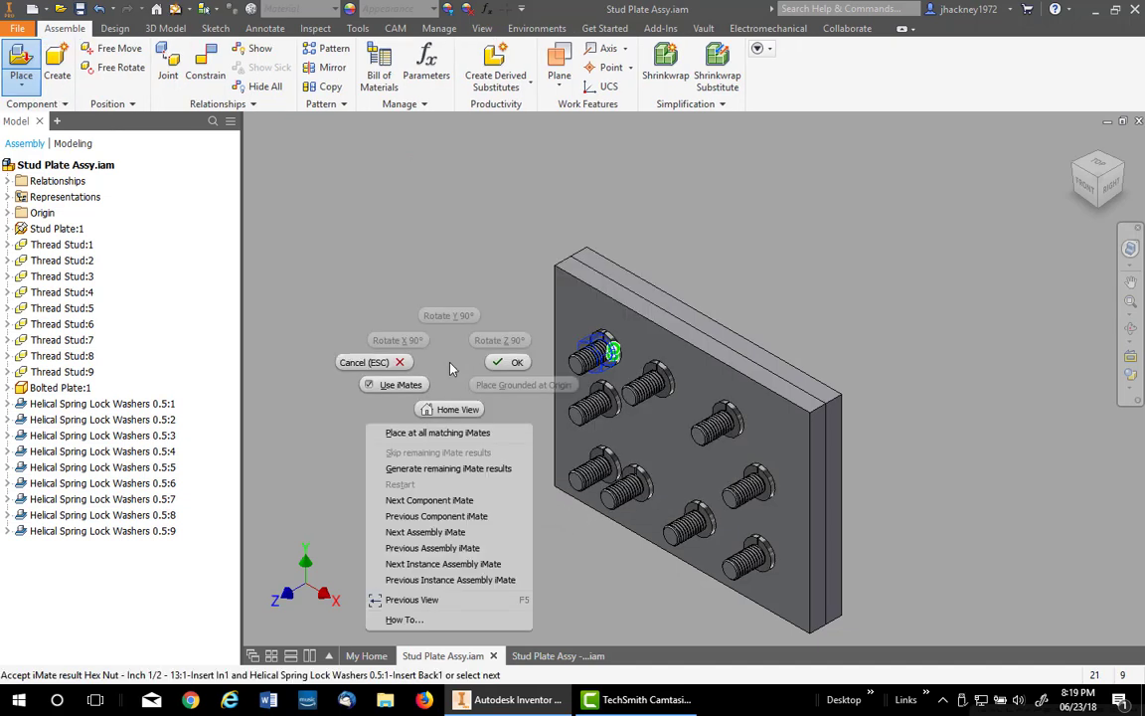
left_click(441, 433)
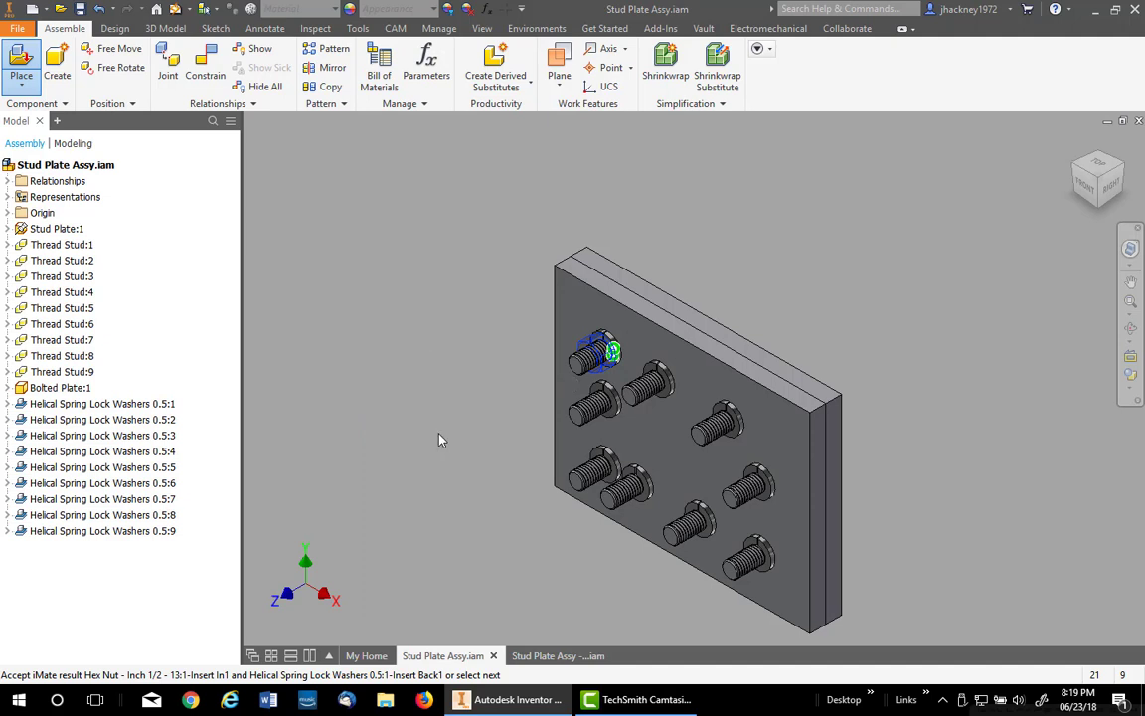